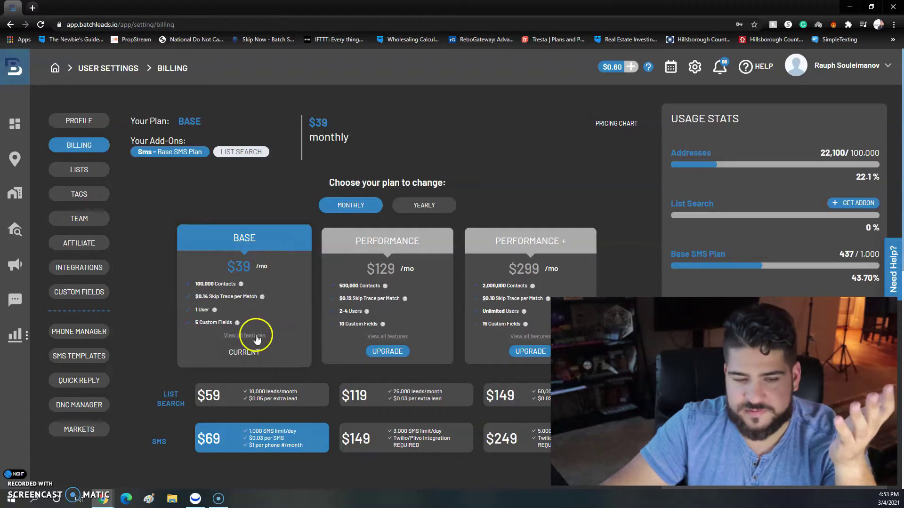
- Review the Base plan's full feature list and the SMS add-on options on the billing page
click(246, 336)
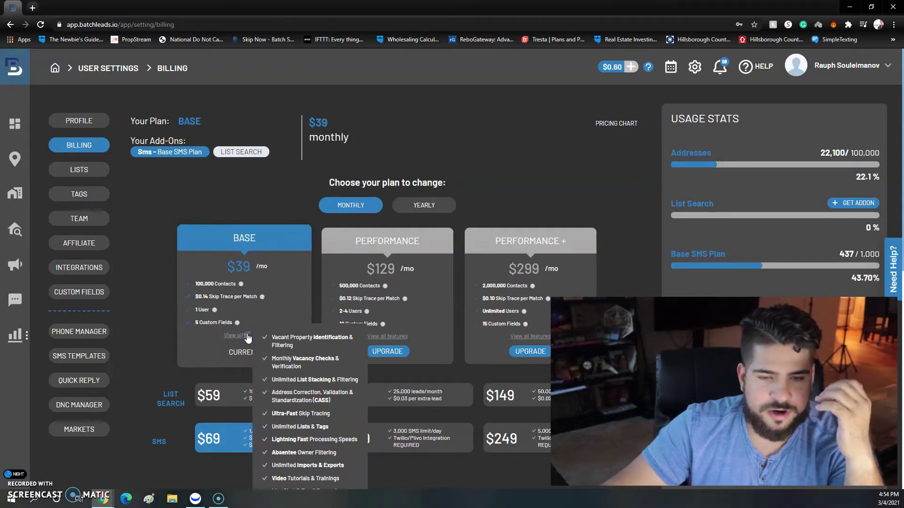
click(253, 322)
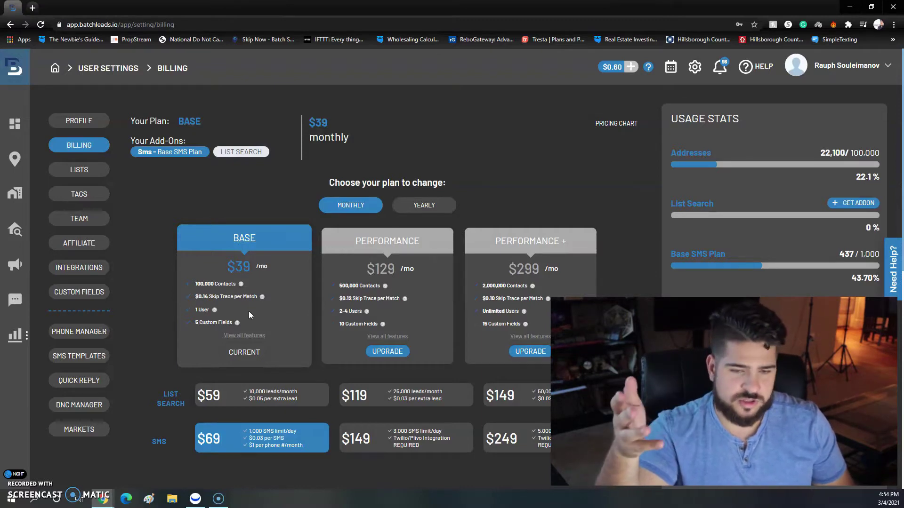
scroll(249, 312, down, 2)
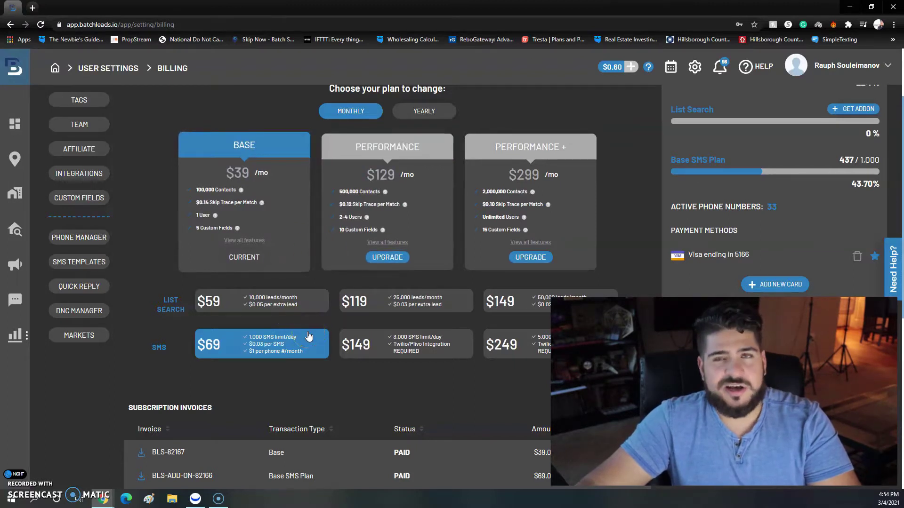
click(411, 379)
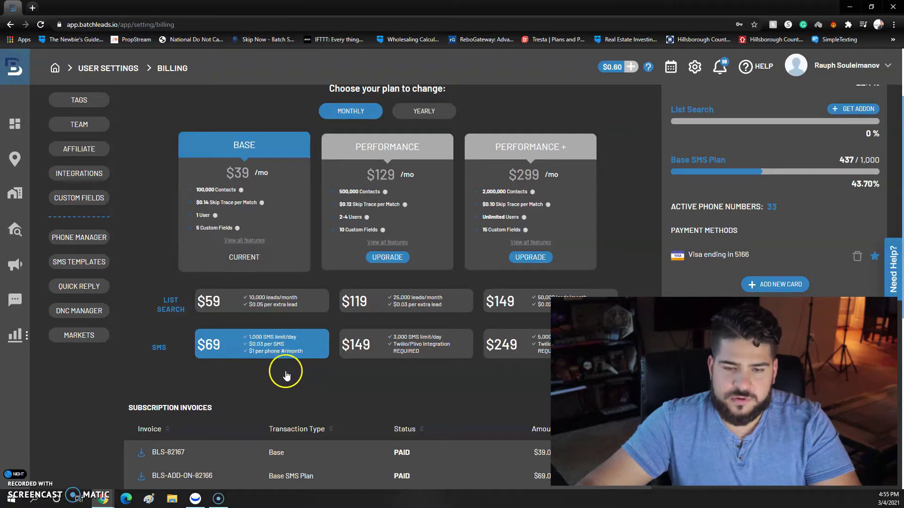
click(440, 347)
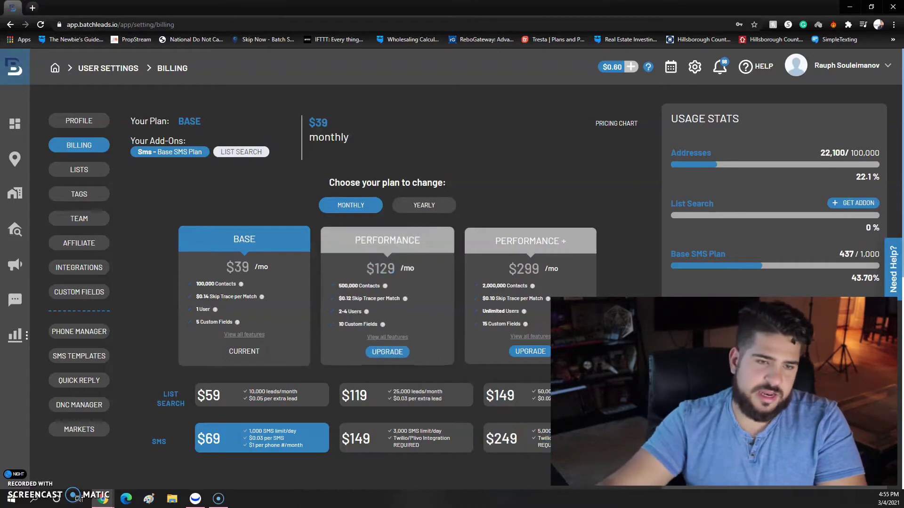
- Open the dashboard and examine the vacant and skip-traced property totals
click(100, 72)
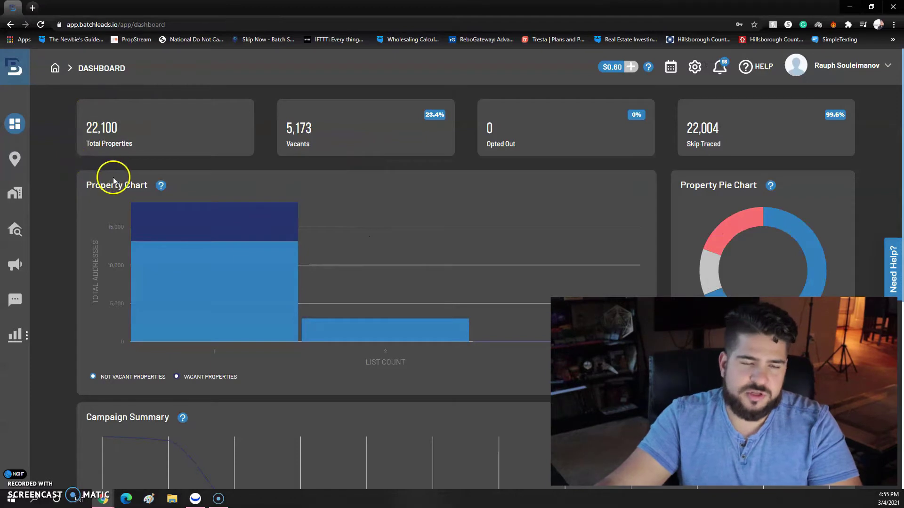
drag(324, 149, 281, 115)
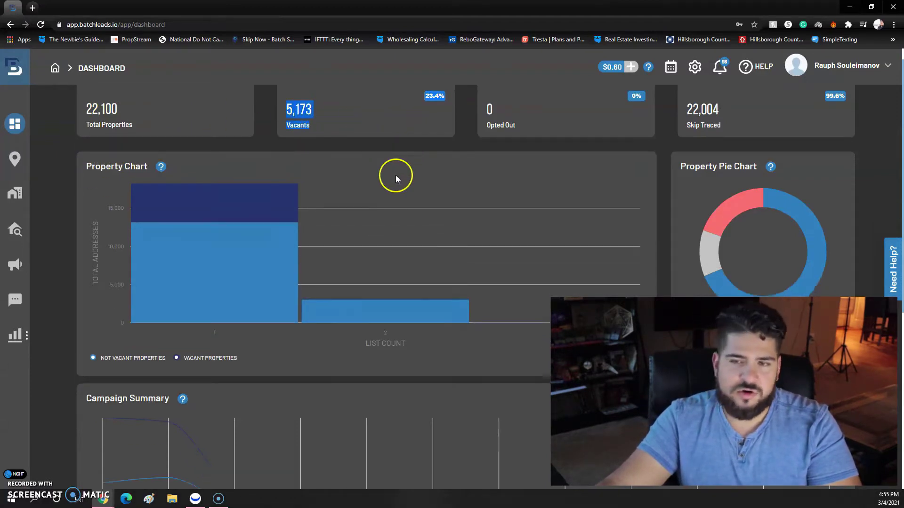
drag(695, 116, 763, 143)
click(763, 144)
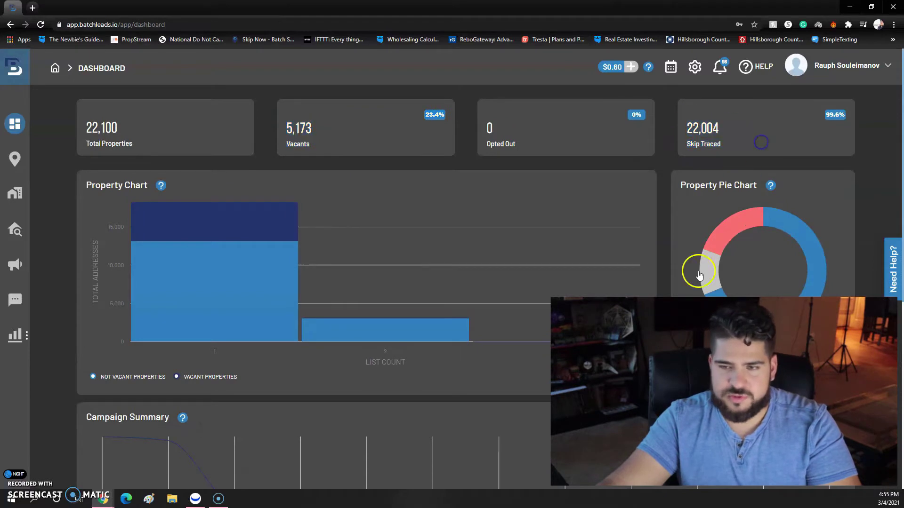
- Examine the Campaign Summary chart's monthly prospects sent and responses, checking 2020 and returning to 2021
scroll(665, 260, down, 4)
mouse_move(101, 255)
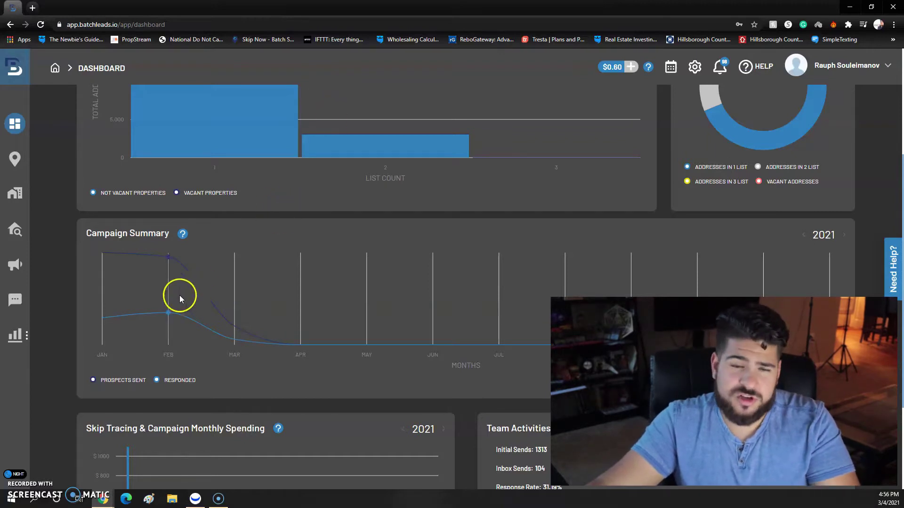
mouse_move(115, 305)
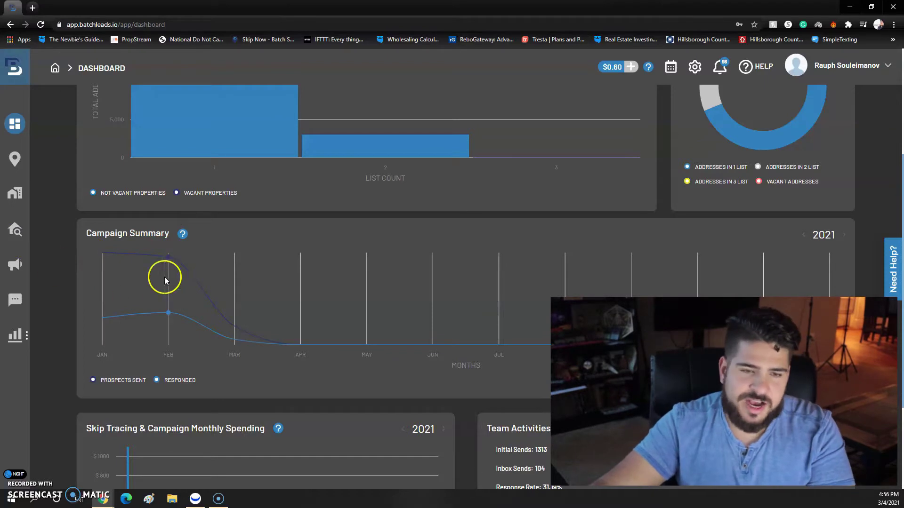
mouse_move(169, 277)
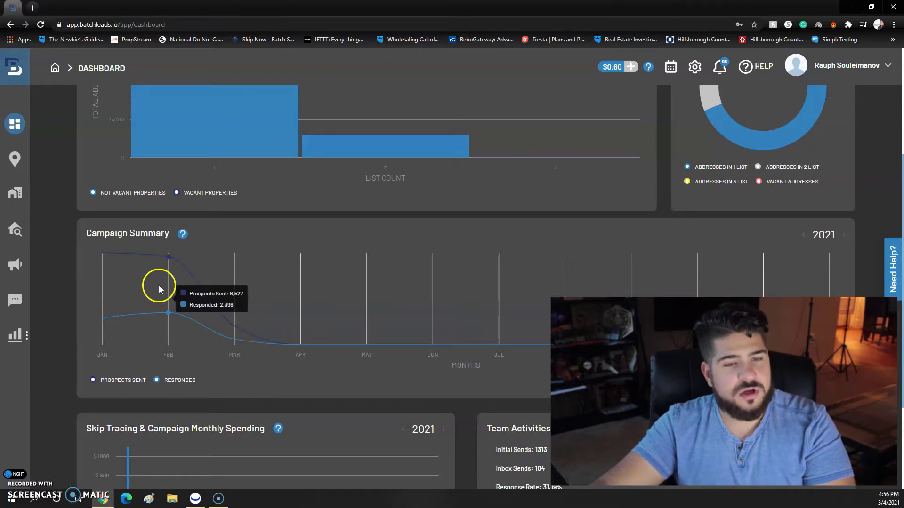
click(804, 234)
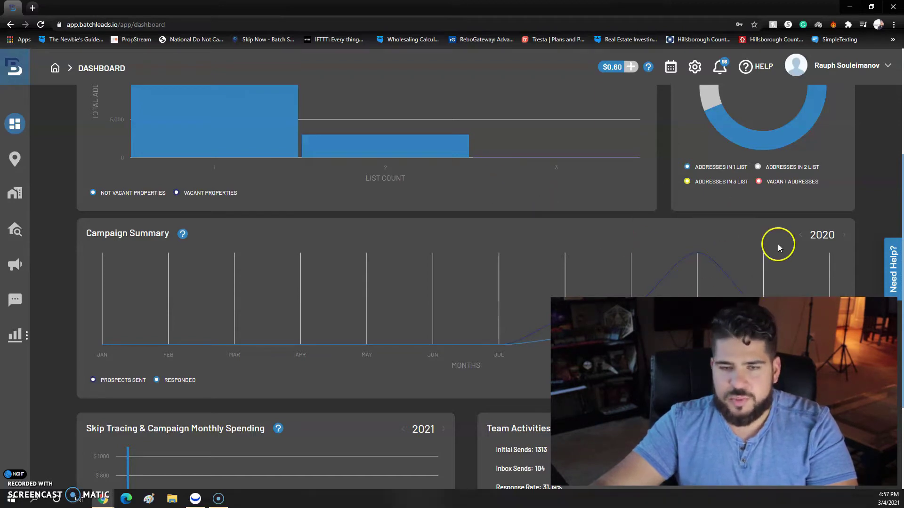
click(845, 234)
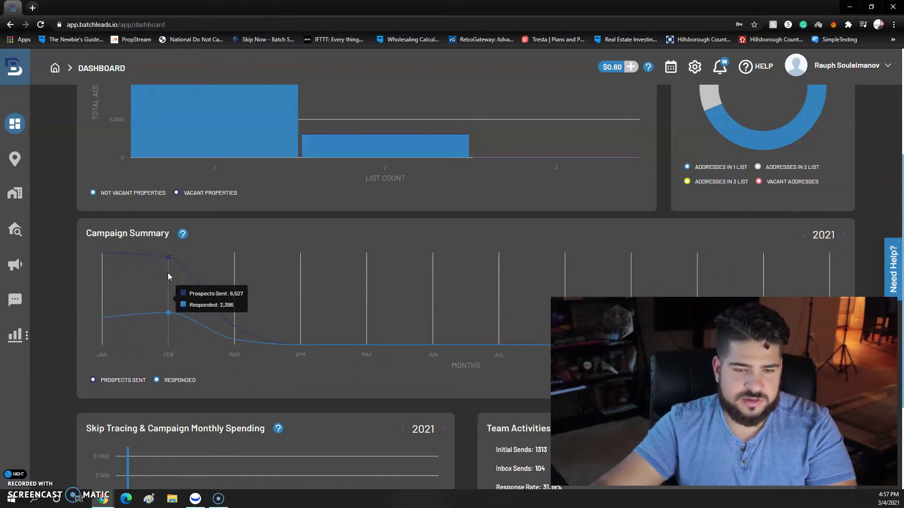
mouse_move(246, 327)
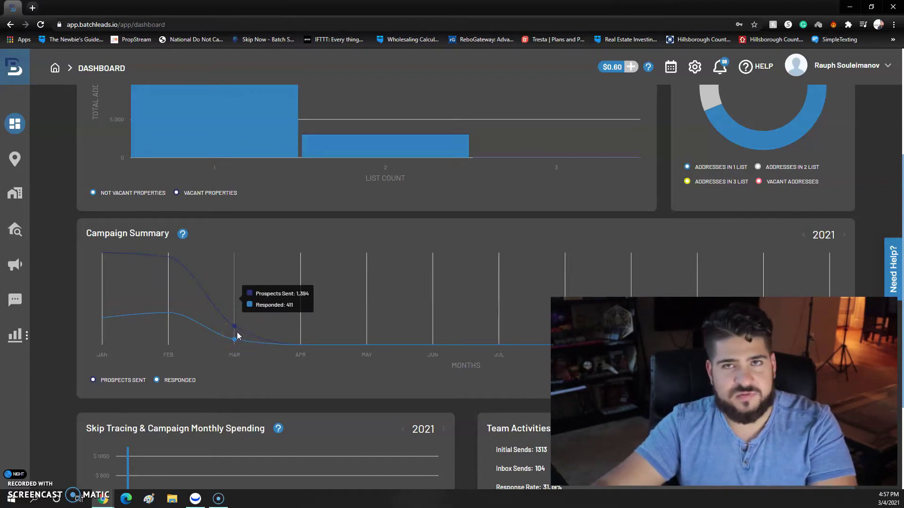
click(237, 334)
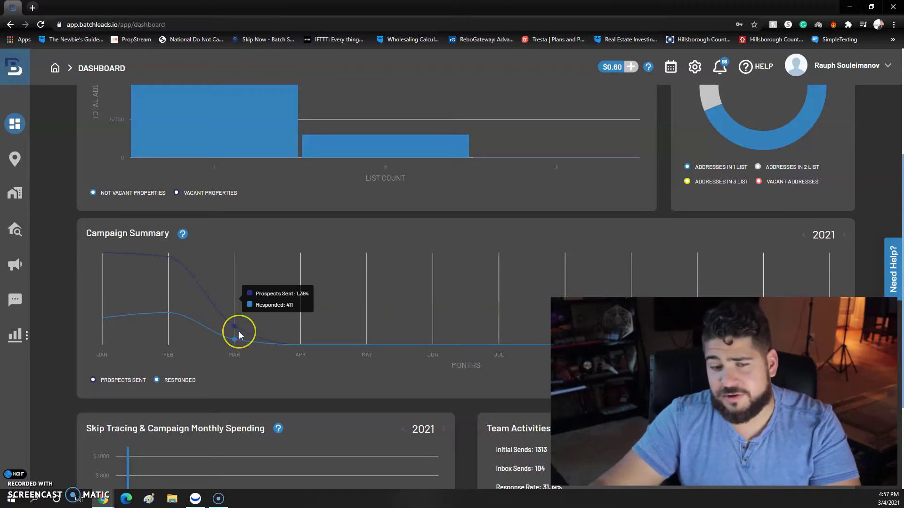
click(237, 332)
click(175, 272)
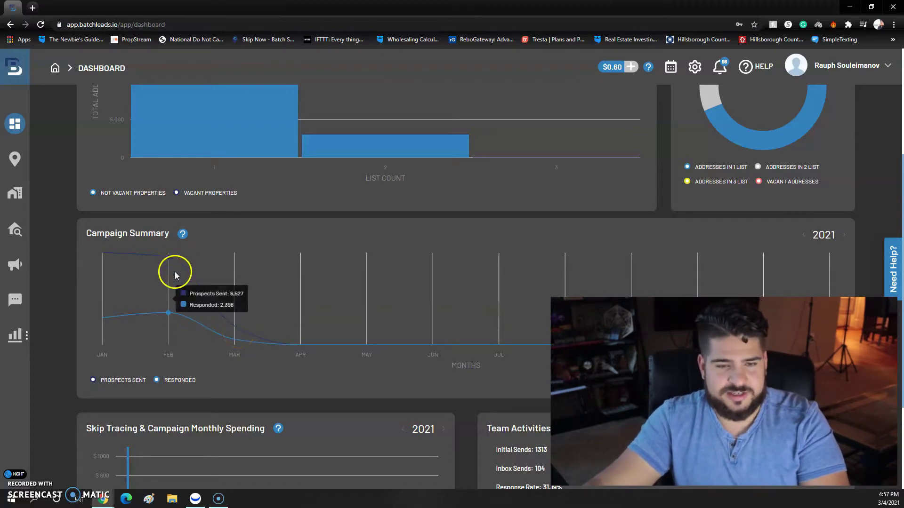
click(210, 233)
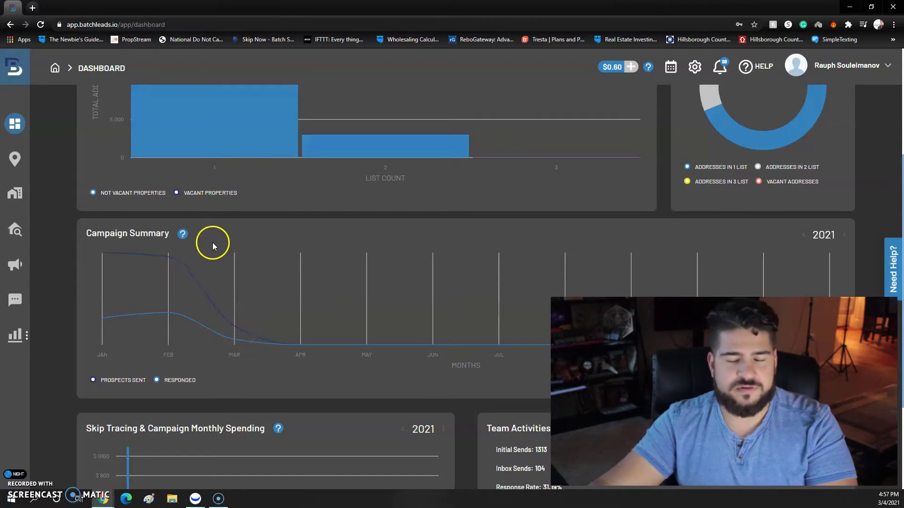
- Examine the January and February bars of the skip tracing and campaign spending chart, and switch it to 2020
scroll(214, 261, down, 3)
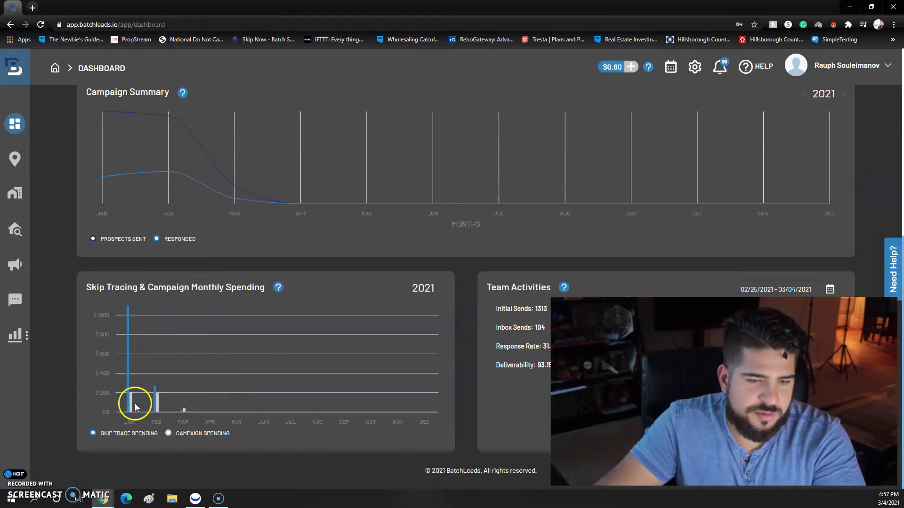
mouse_move(131, 407)
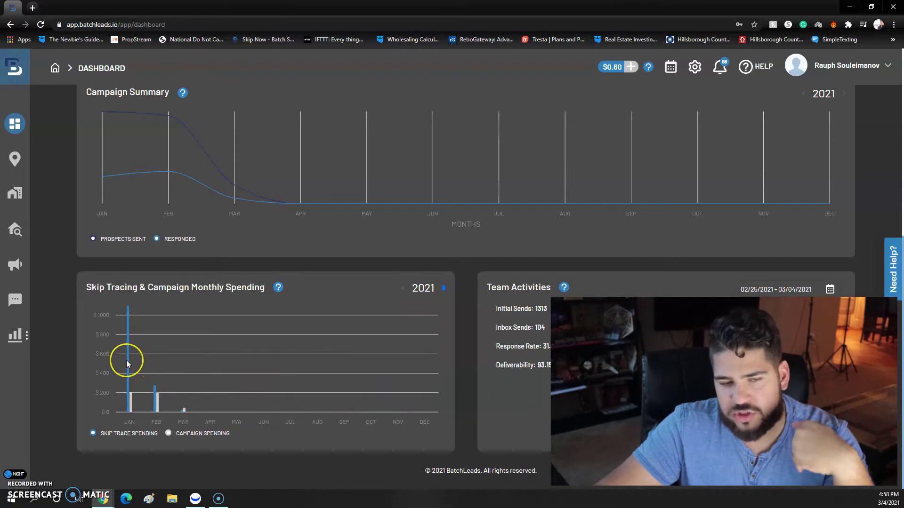
mouse_move(130, 361)
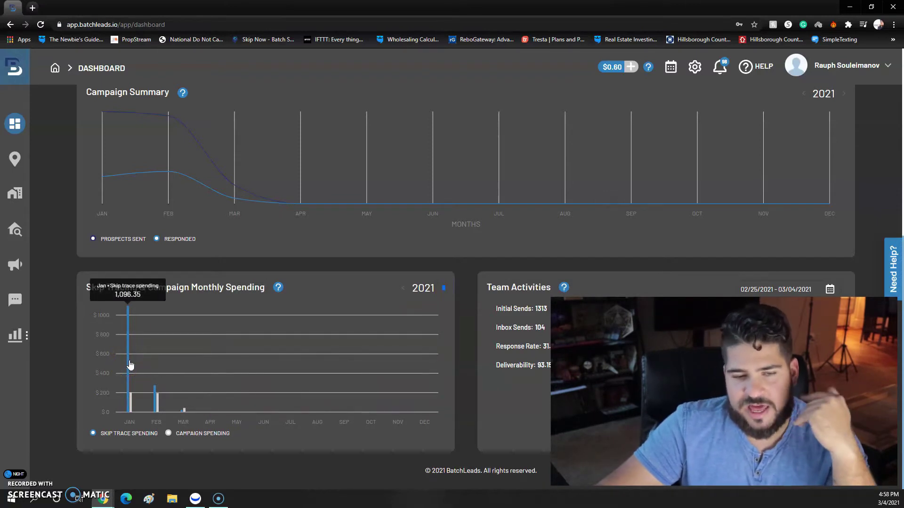
mouse_move(155, 394)
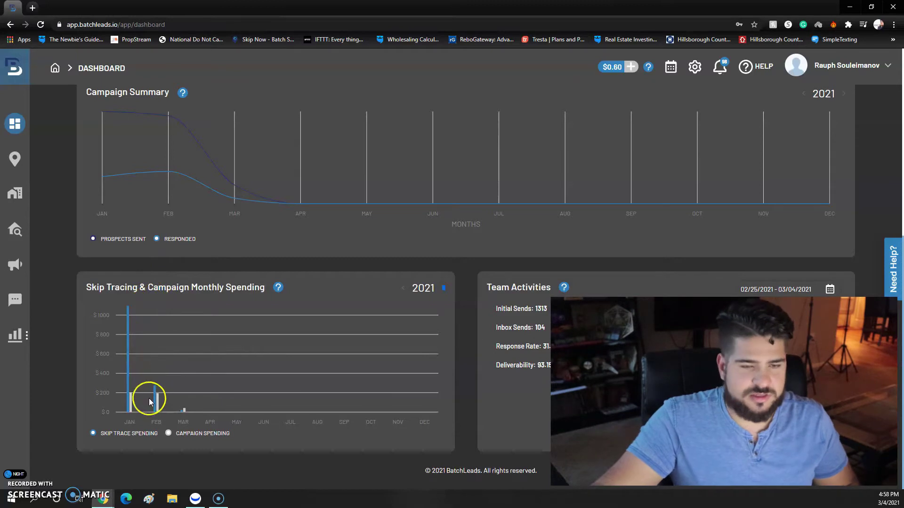
click(403, 288)
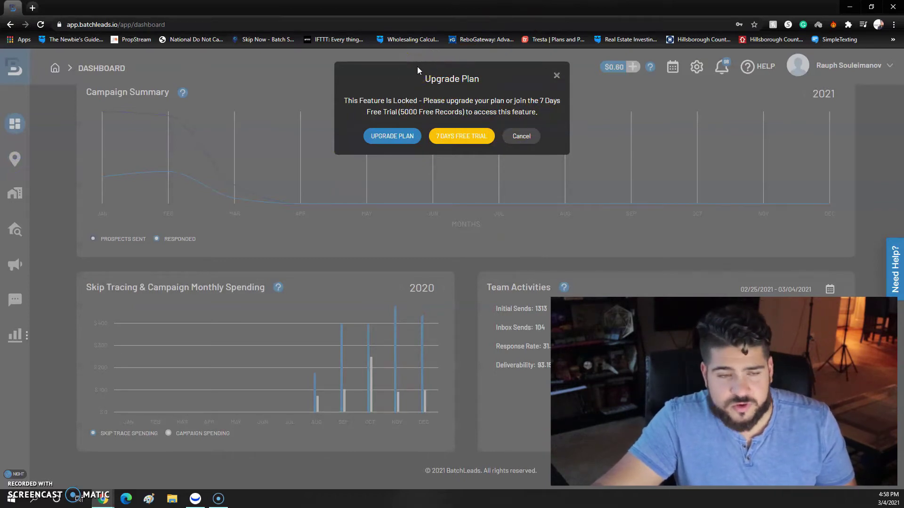
- Dismiss the plan upgrade prompt and open the properties list, closing the giveaway announcement to view the records
click(556, 77)
click(15, 193)
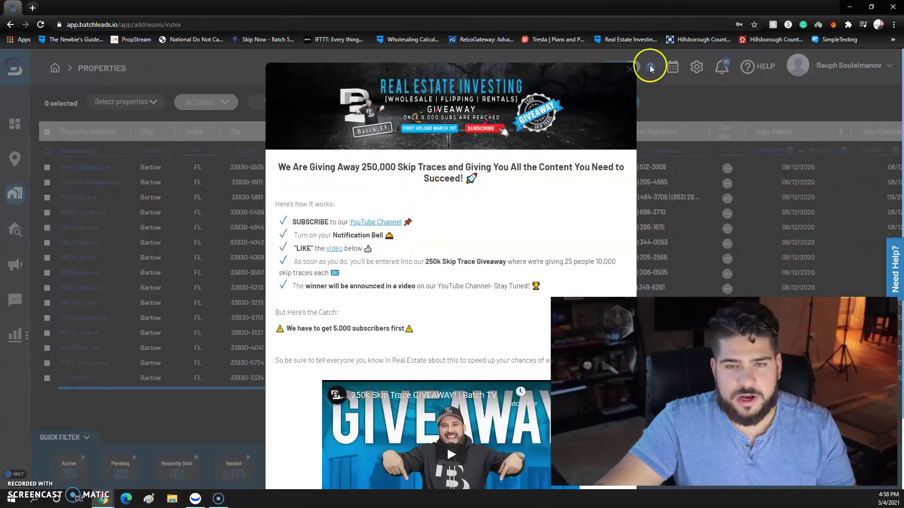
click(630, 69)
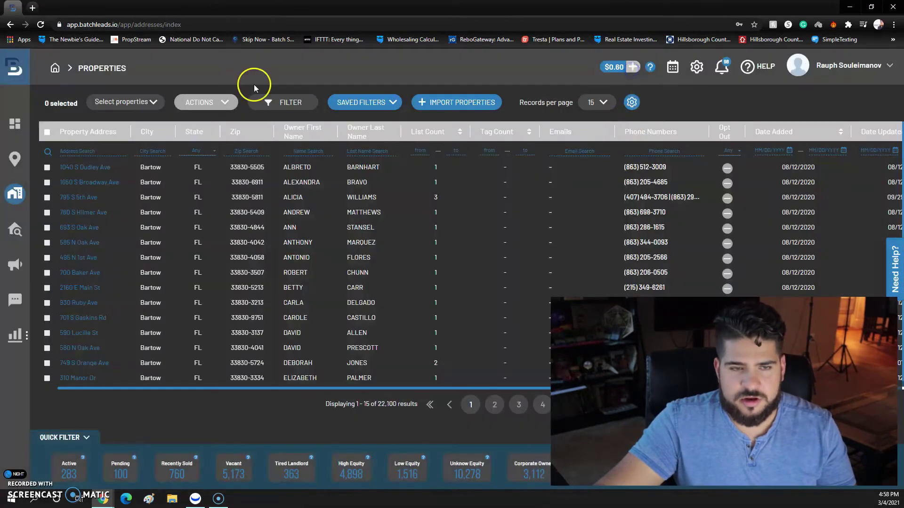
scroll(549, 313, down, 1)
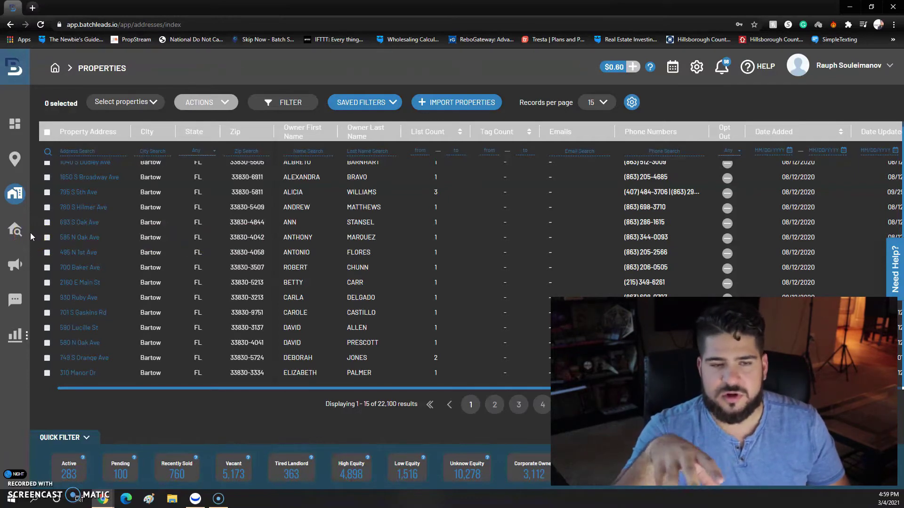
- Upload "Property Export vacant+lands.xlsx" as a skip tracing import, review its field mapping, and return to the skip tracing list without starting it
click(16, 230)
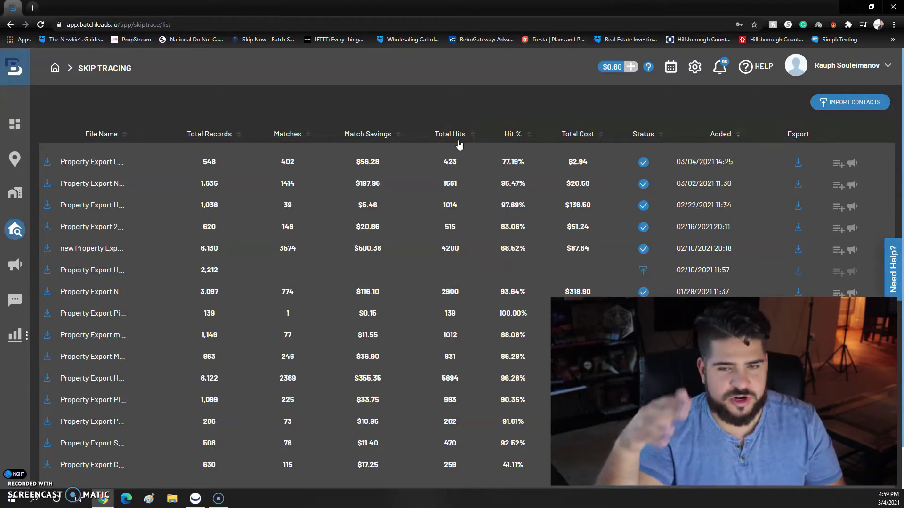
click(821, 102)
click(327, 161)
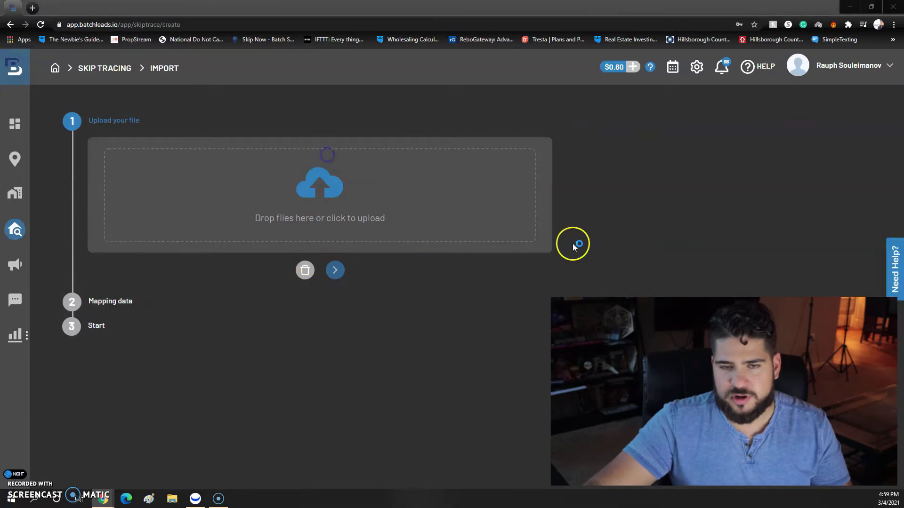
double_click(172, 127)
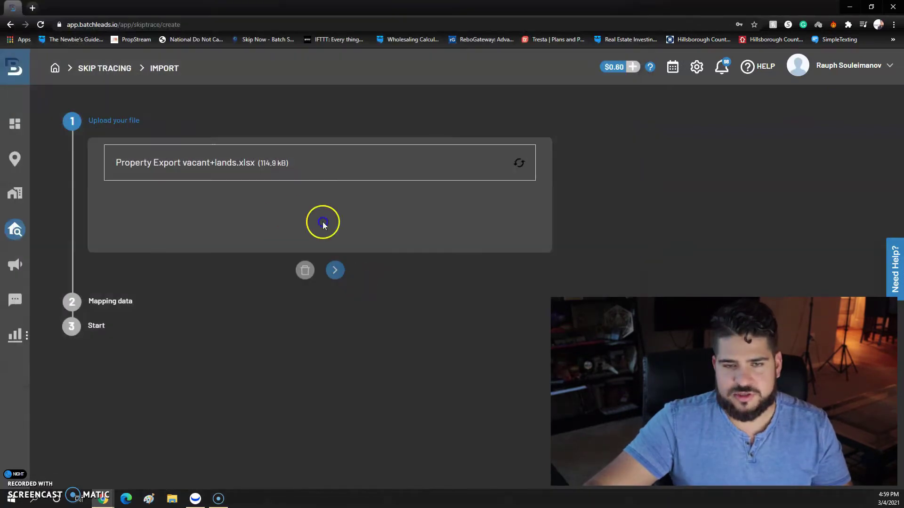
click(336, 277)
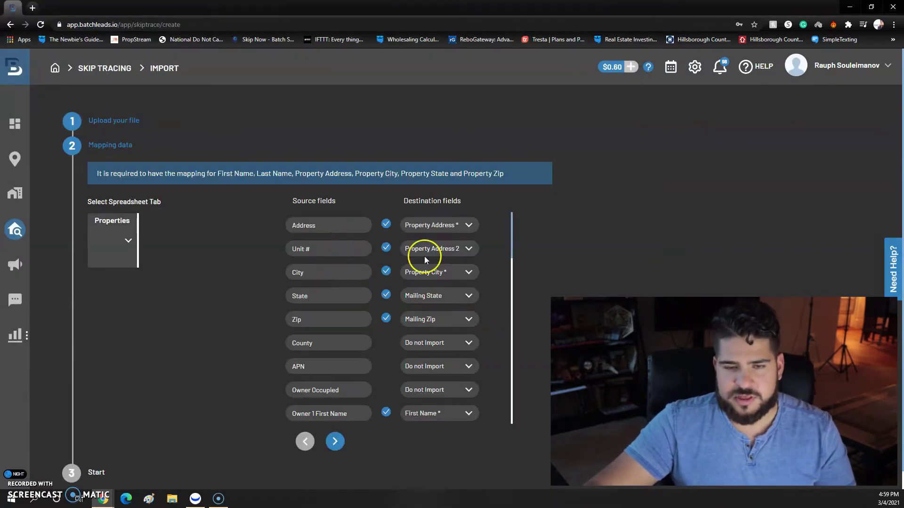
scroll(448, 282, down, 15)
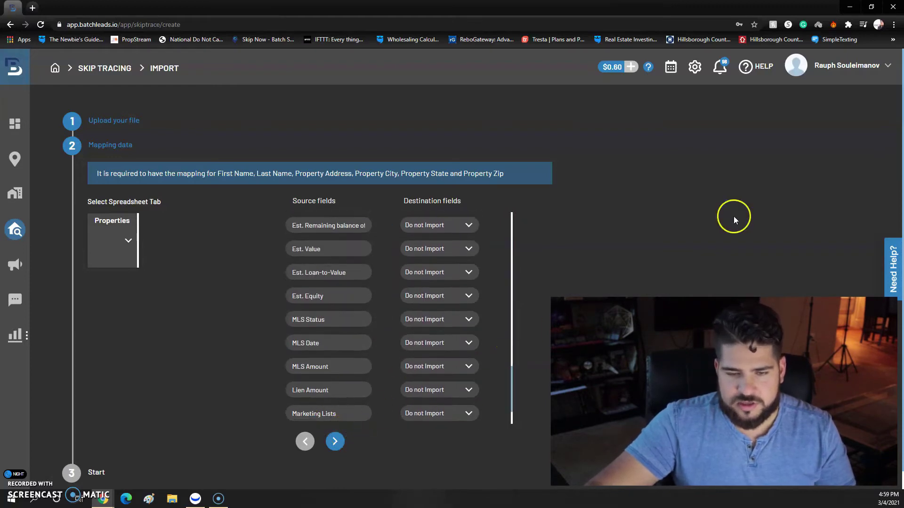
click(15, 229)
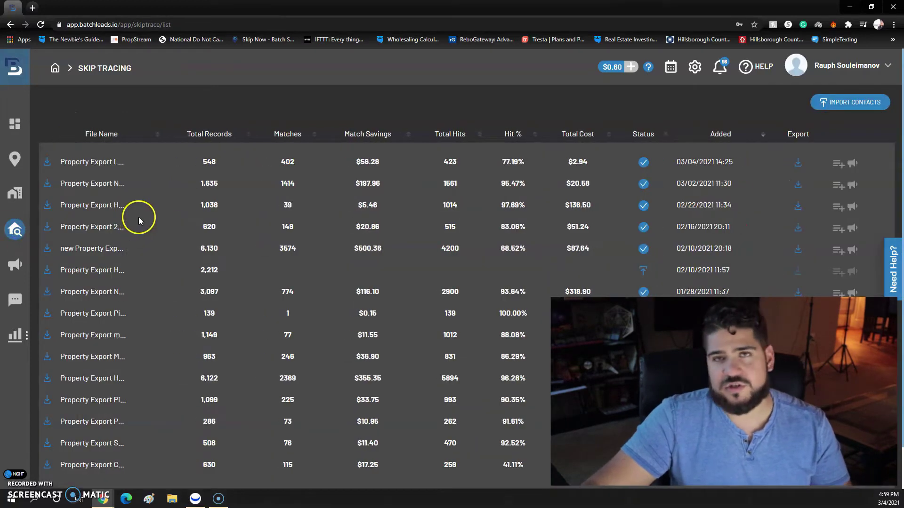
- Check the campaigns page, view the first skip-traced file's push-to-campaign form with the Create New Campaign option, and close it without saving
click(16, 267)
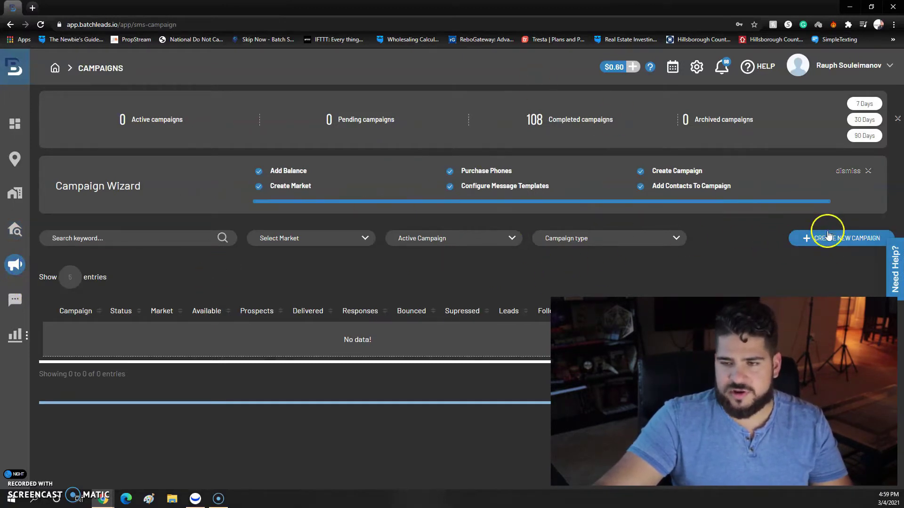
click(6, 234)
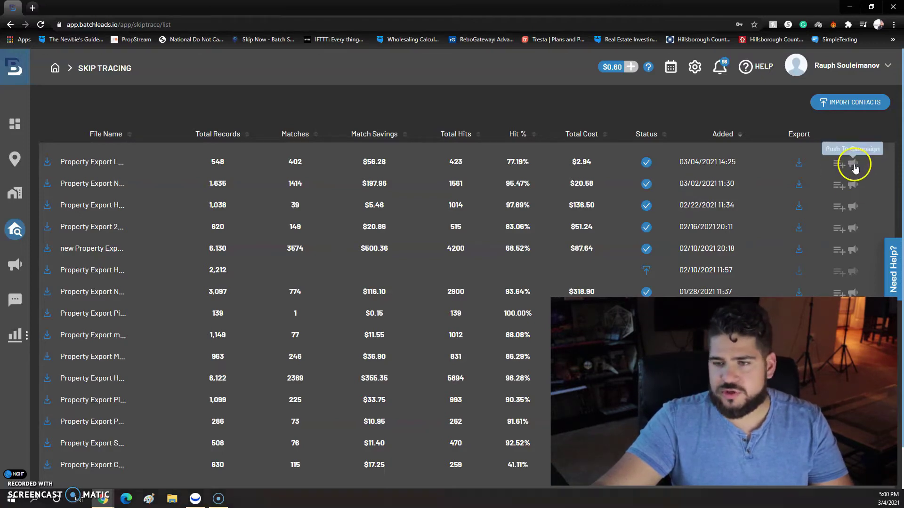
click(853, 164)
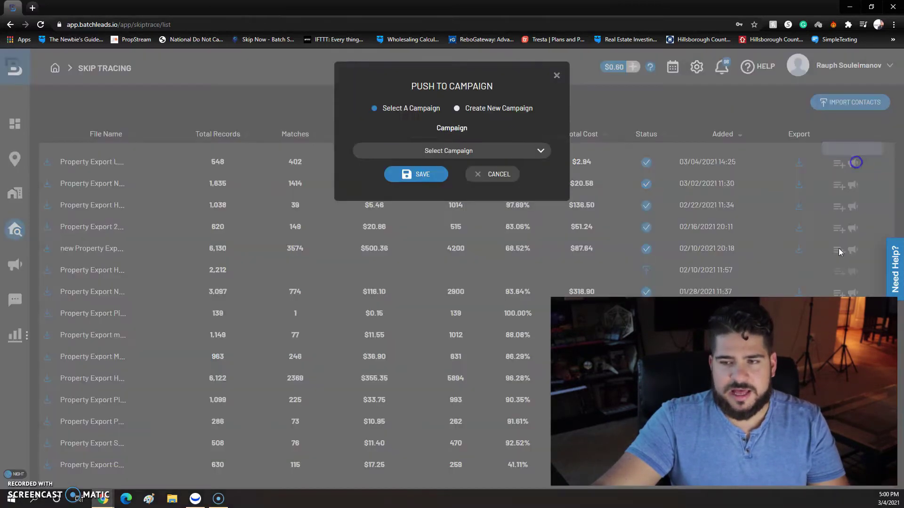
click(478, 150)
click(478, 109)
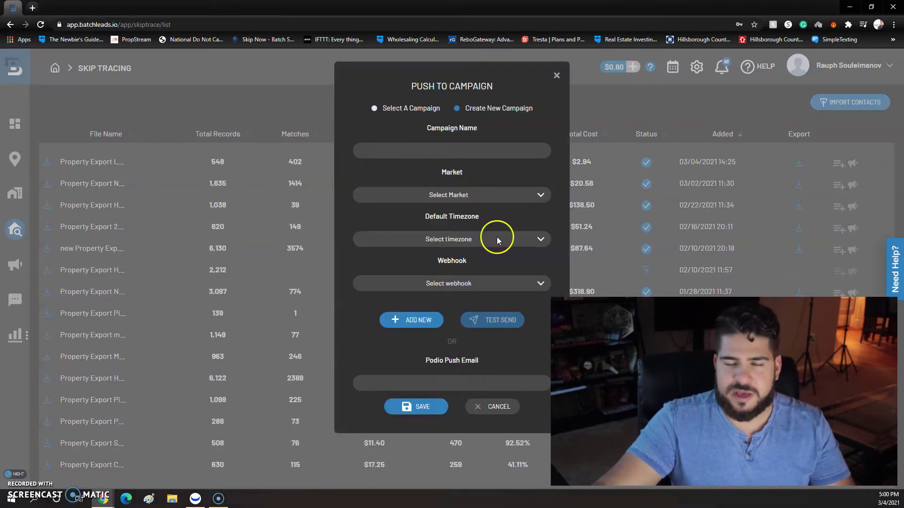
click(558, 76)
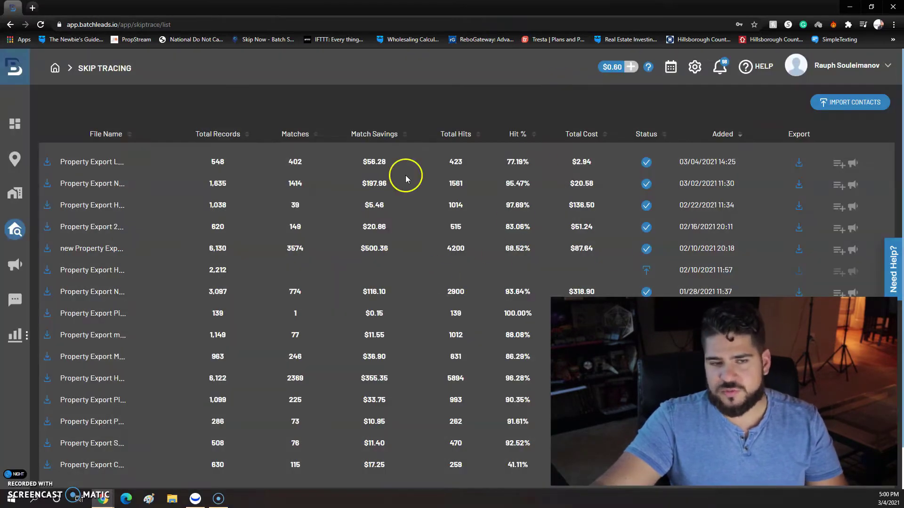
- Filter the SMS campaigns by Archive and by Completed, and review the delivery and response figures of the completed campaigns
click(14, 262)
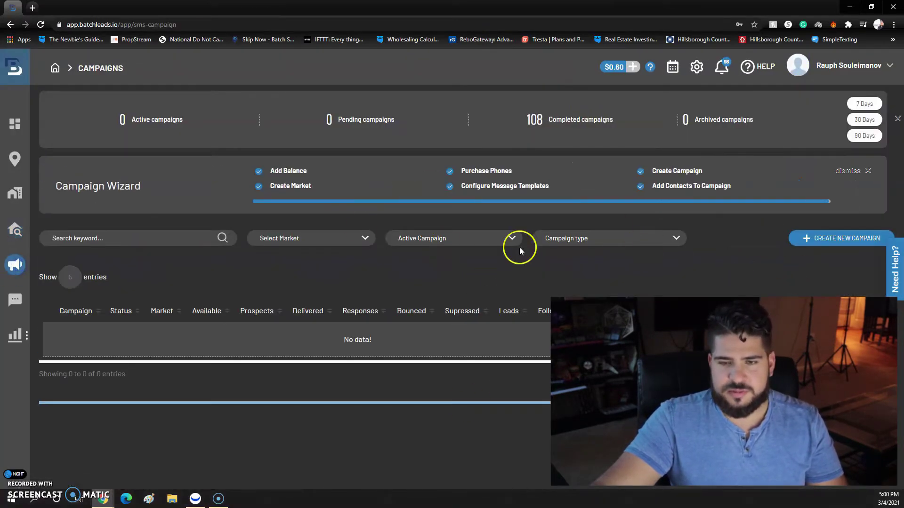
click(458, 241)
click(436, 266)
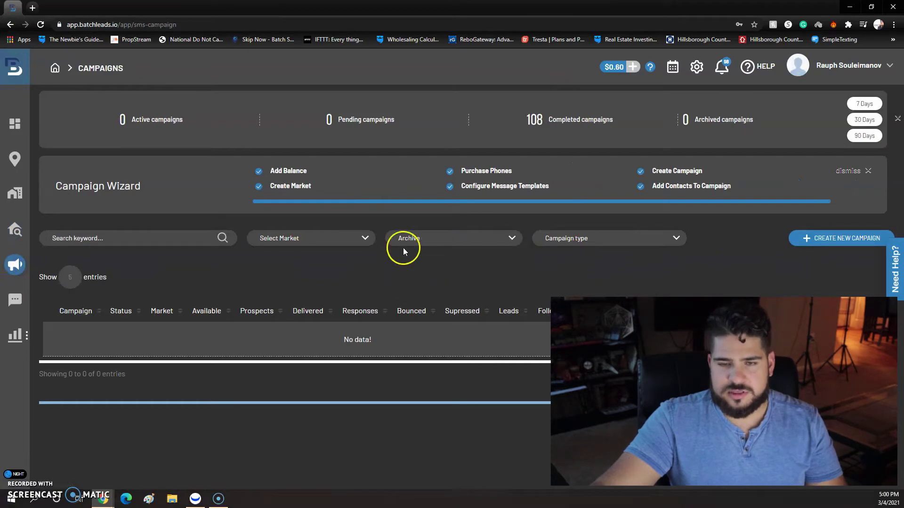
click(434, 233)
click(423, 276)
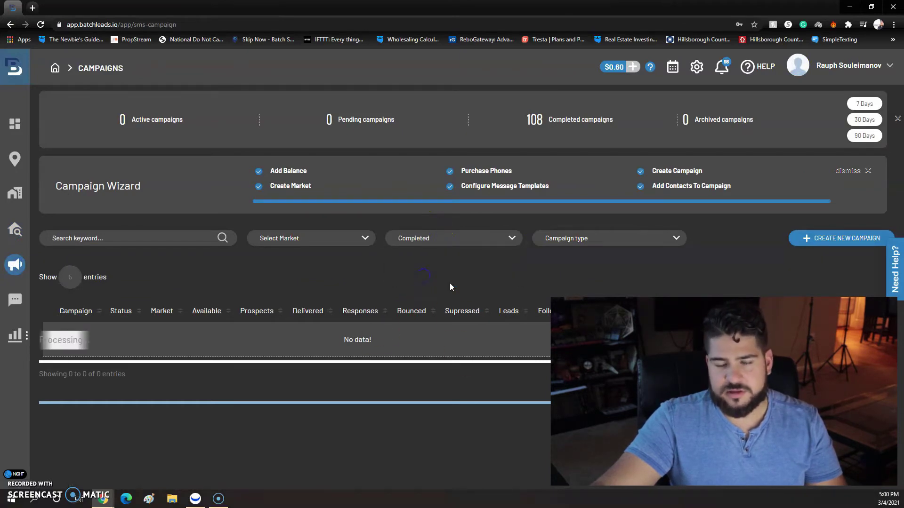
scroll(450, 285, down, 3)
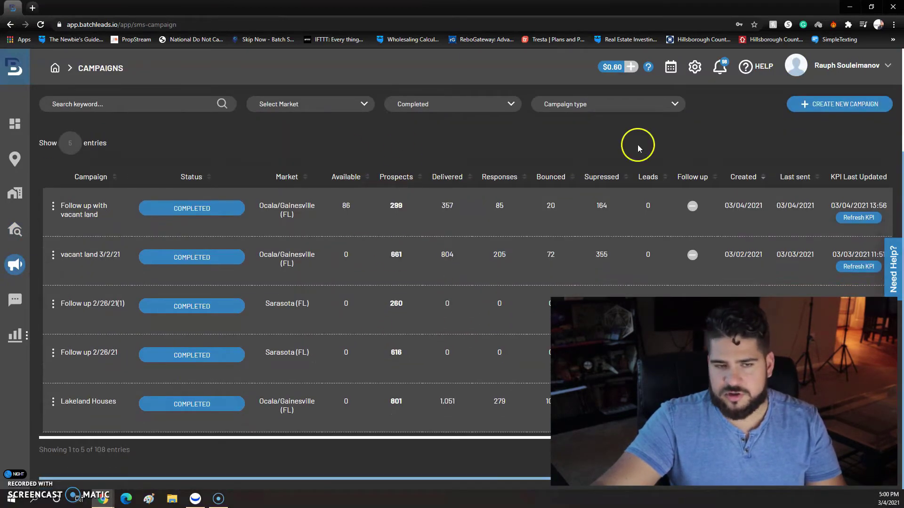
drag(455, 207, 232, 170)
click(231, 169)
scroll(376, 235, up, 3)
- Open the message inbox, read the first two conversations without a status, and return to the first one
click(392, 279)
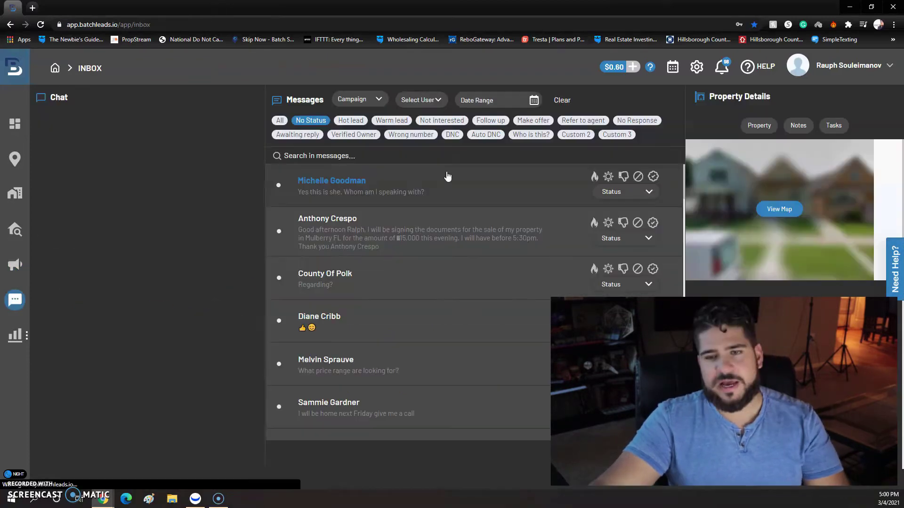
click(446, 177)
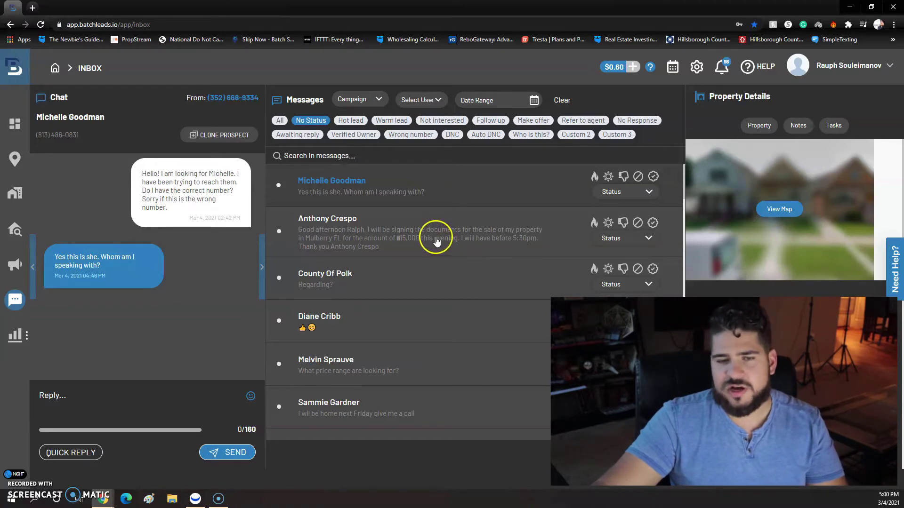
click(406, 222)
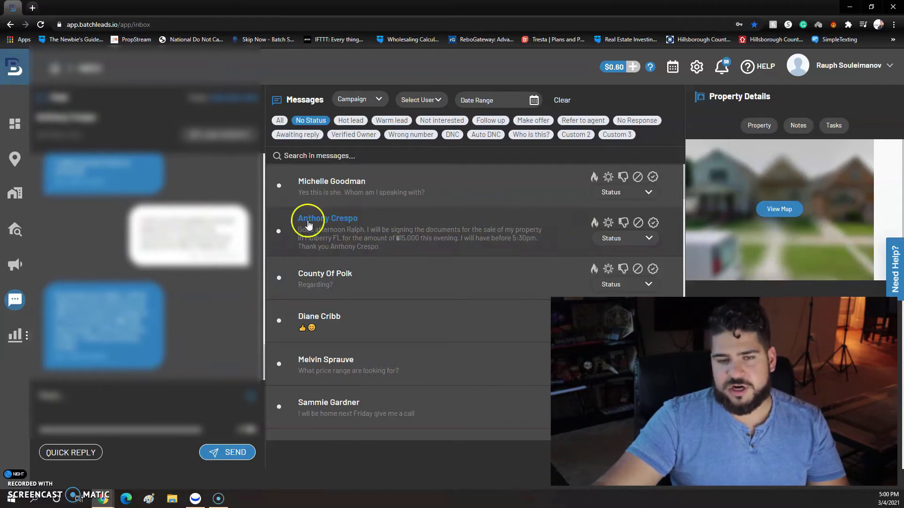
click(455, 194)
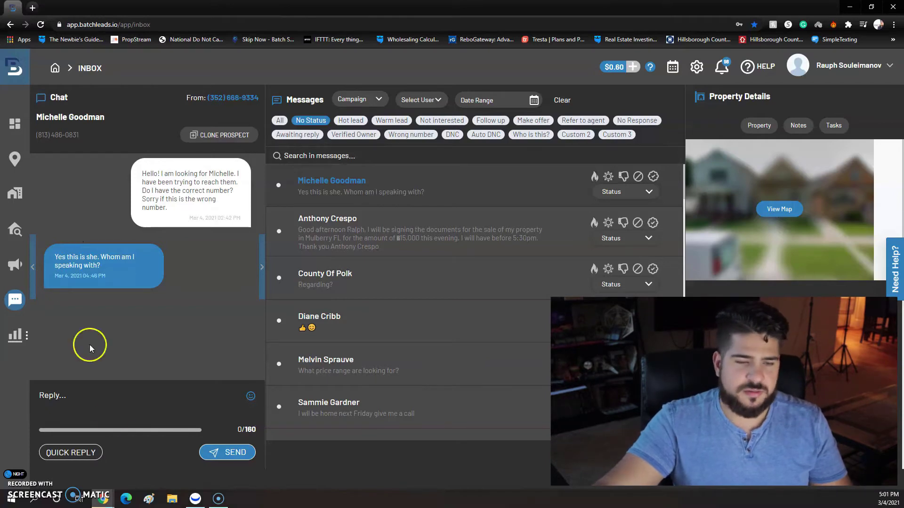
- Fill the reply to the first prospect's message with the "Who are you? land" quick reply
drag(115, 272, 145, 262)
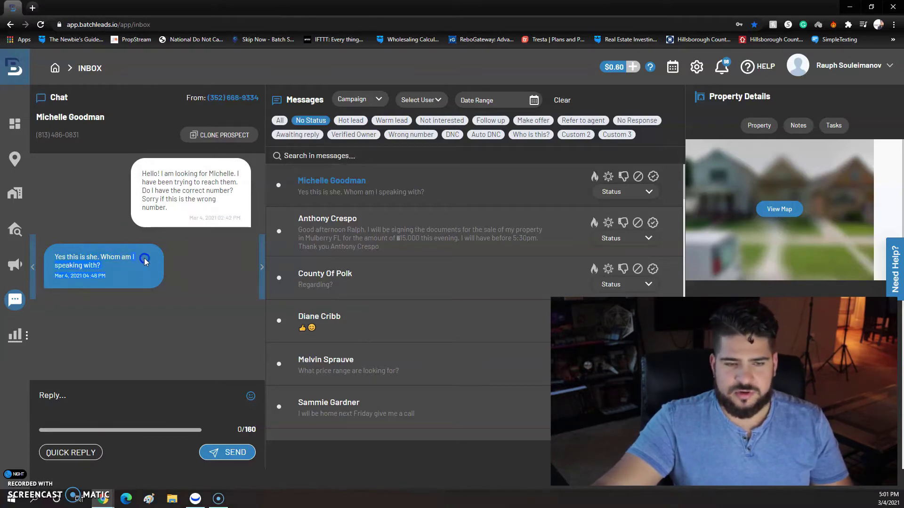
click(54, 454)
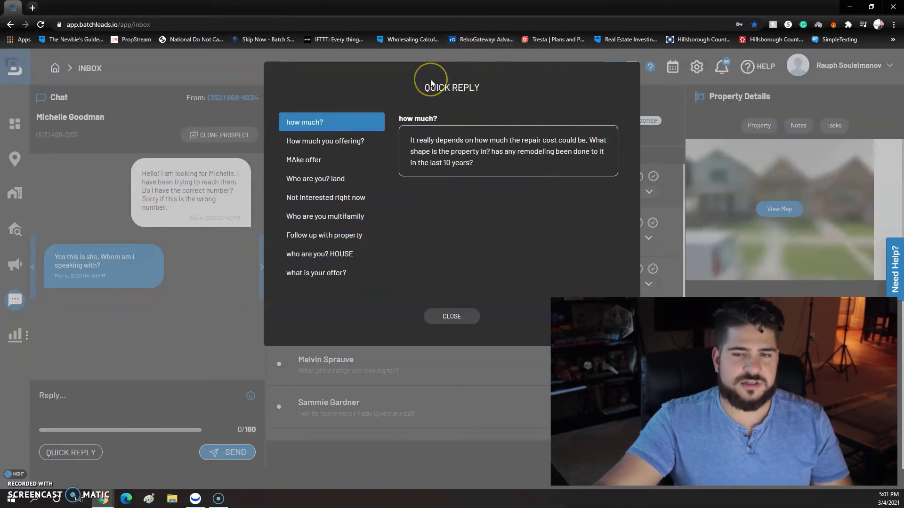
click(331, 178)
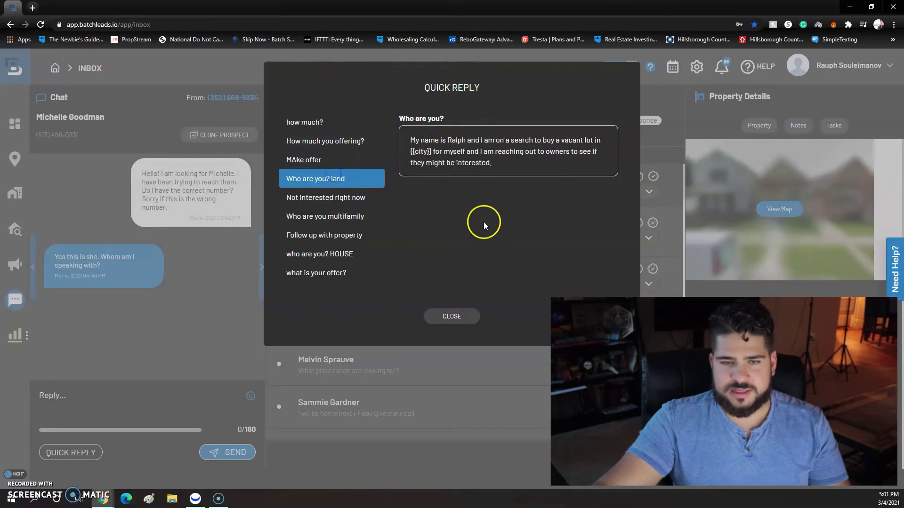
click(499, 156)
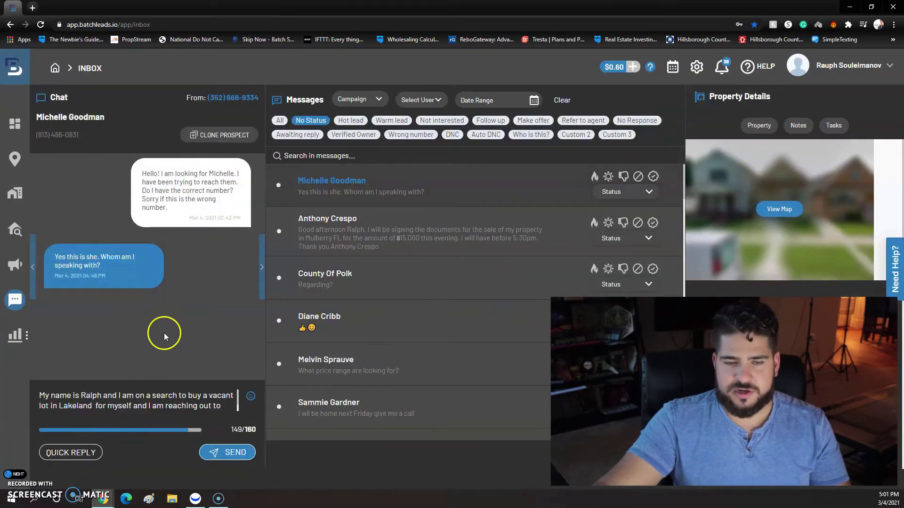
- Remove the extra space after "Lakeland" in the reply text, check the whole message, and send it
drag(39, 395, 215, 404)
click(77, 397)
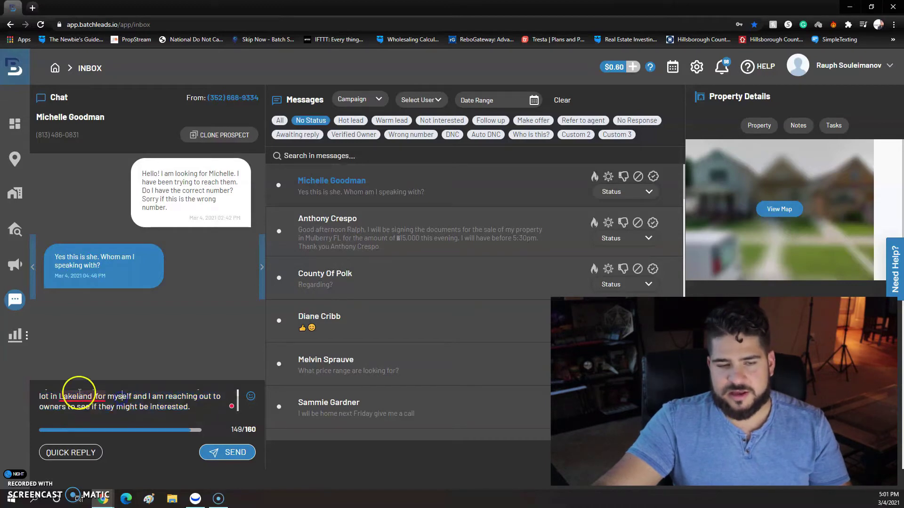
click(78, 414)
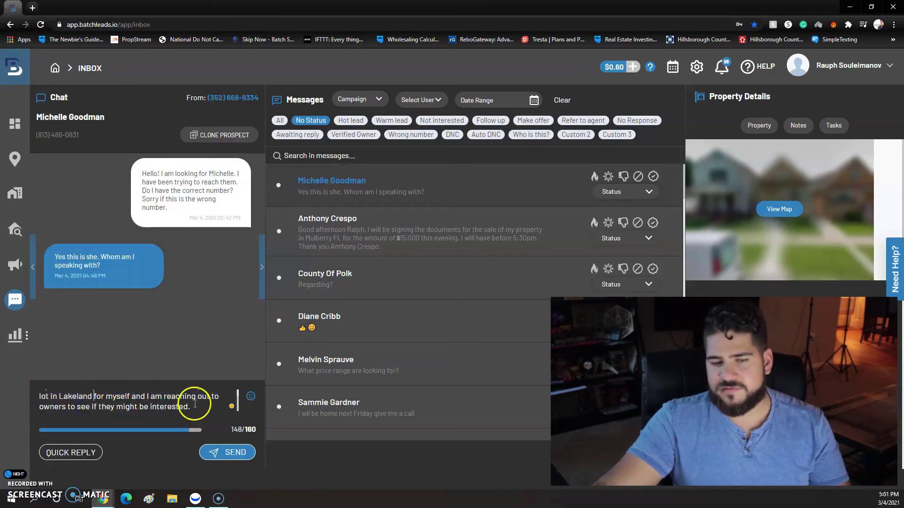
scroll(198, 401, up, 2)
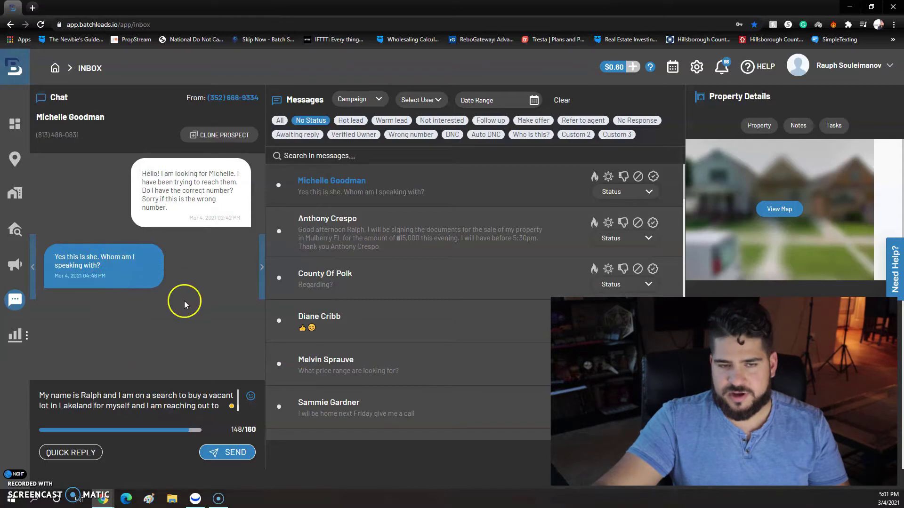
scroll(119, 398, down, 2)
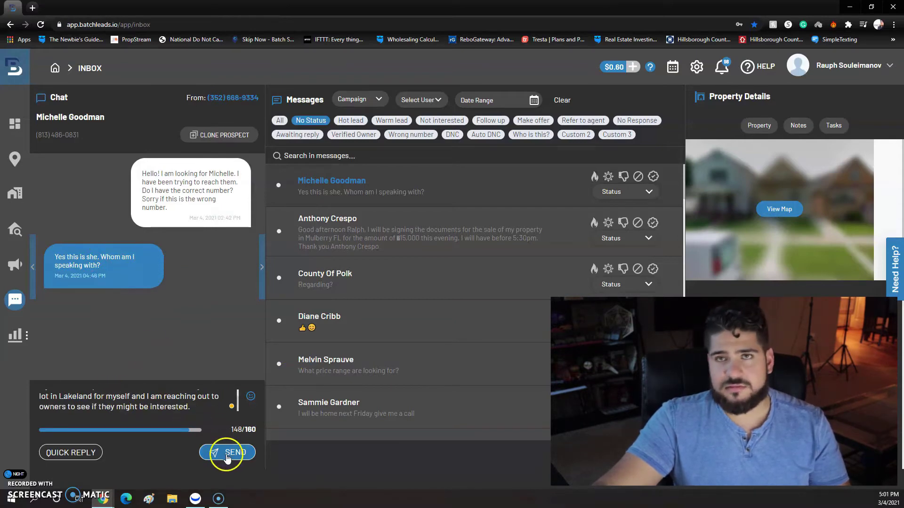
click(215, 451)
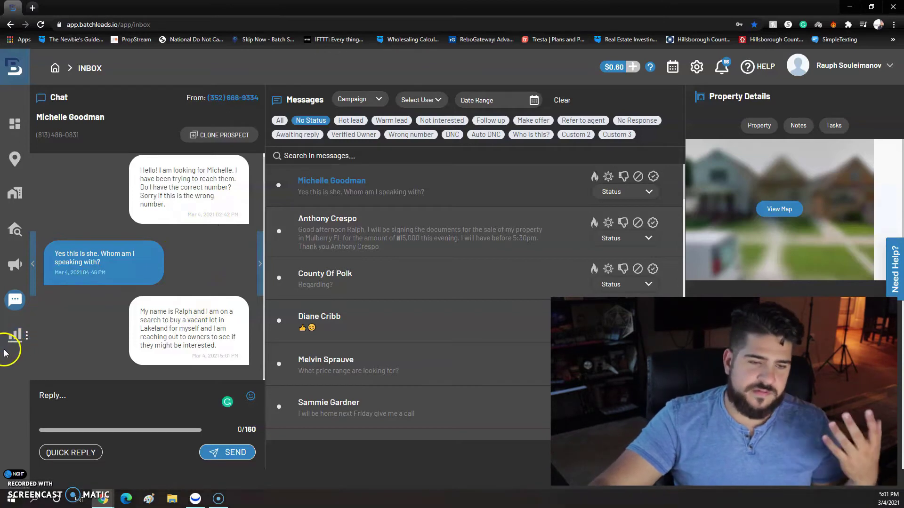
- Open the phone manager in the user settings and examine the sent totals, ages and reputation of the first page's Sarasota numbers
click(14, 336)
click(696, 67)
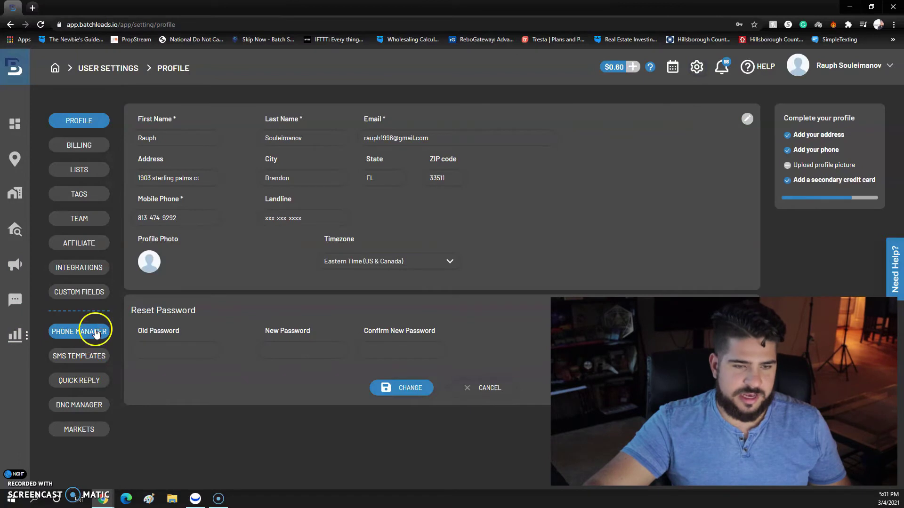
click(81, 332)
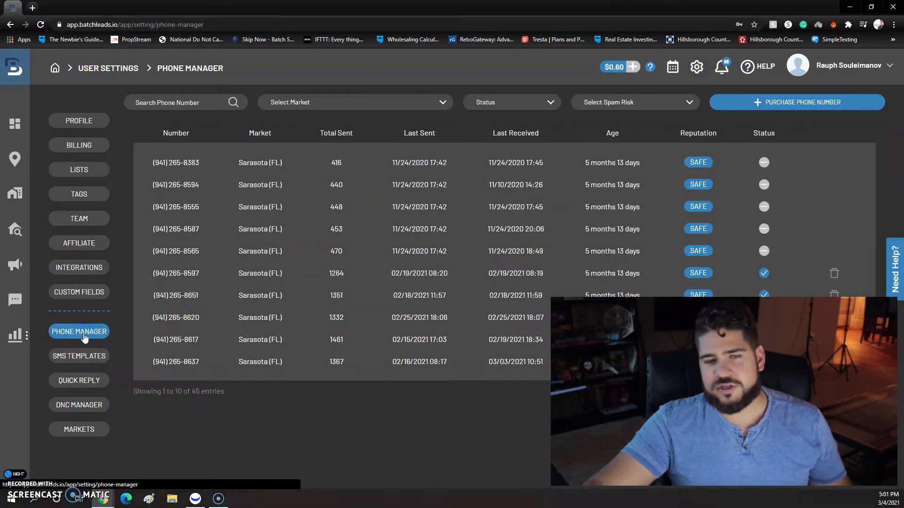
click(78, 339)
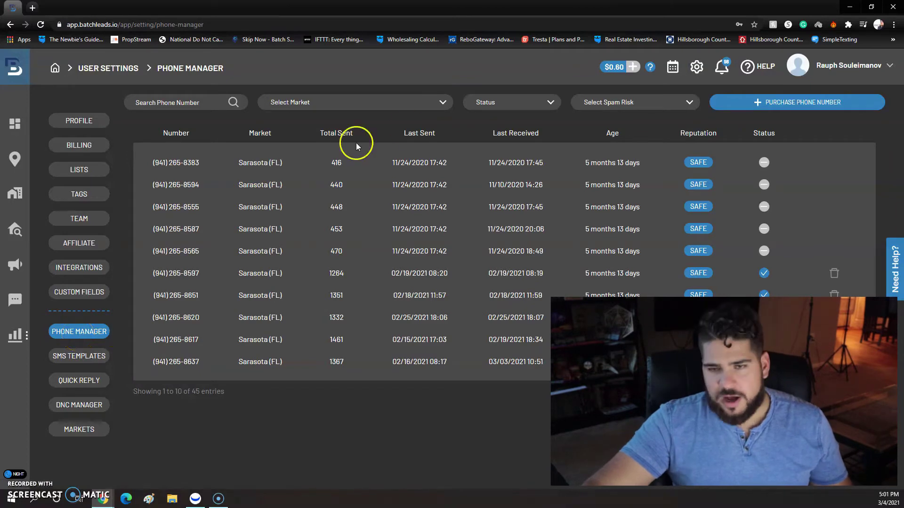
drag(225, 161, 188, 333)
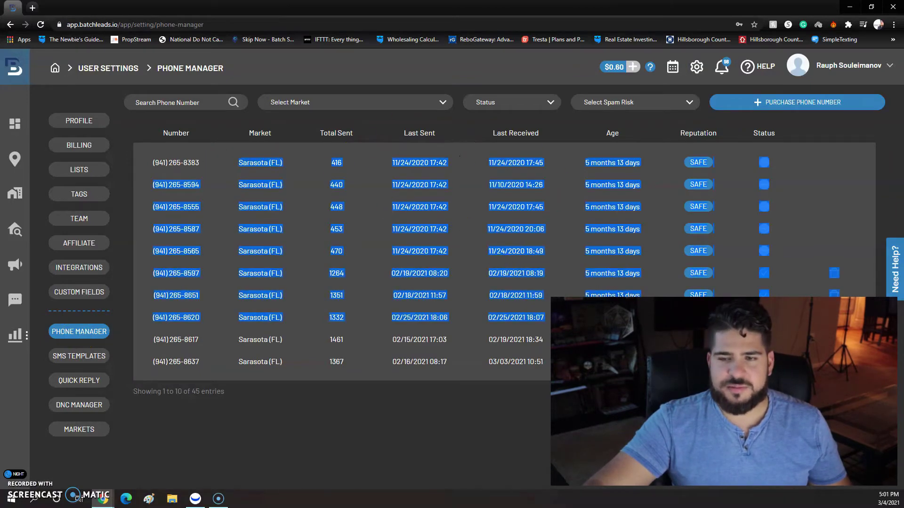
click(176, 339)
- Go through pages 5, 4, 3 and 2 of the phone numbers to review the Tampa, Ocala/Gainesville and remaining Sarasota entries
click(556, 75)
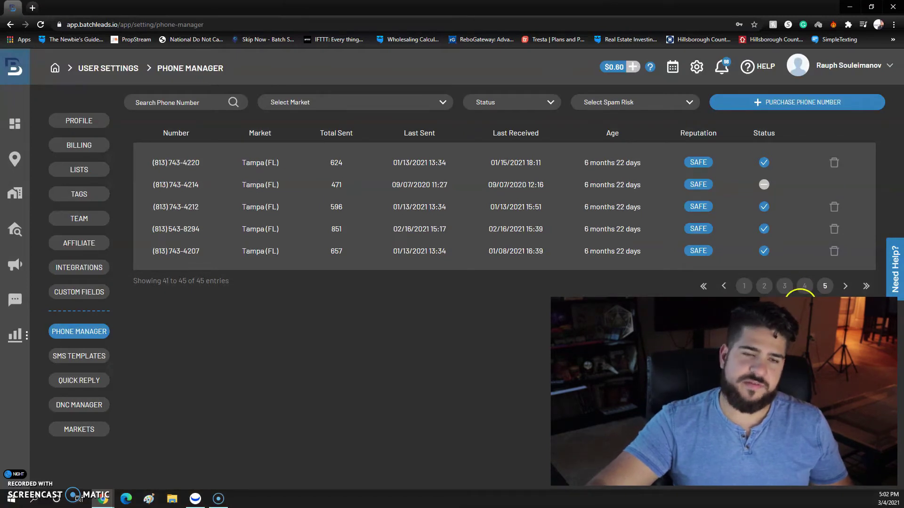
click(805, 286)
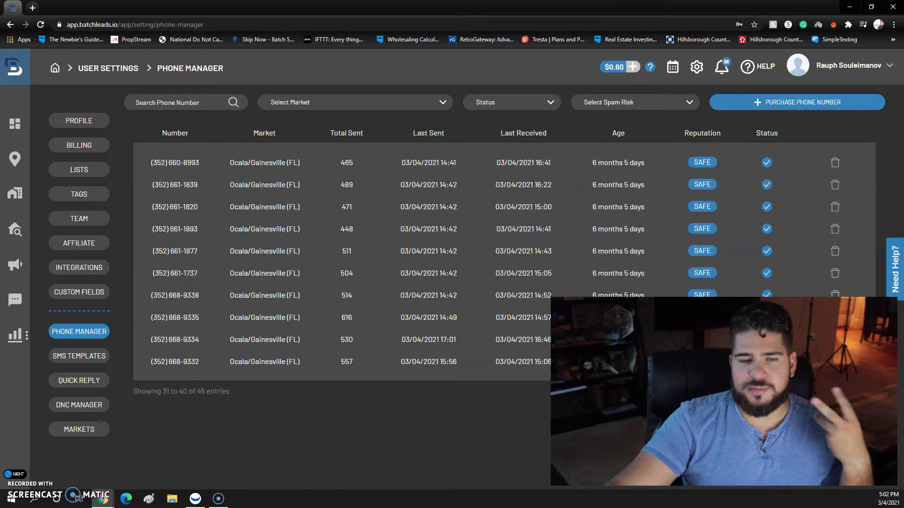
click(785, 396)
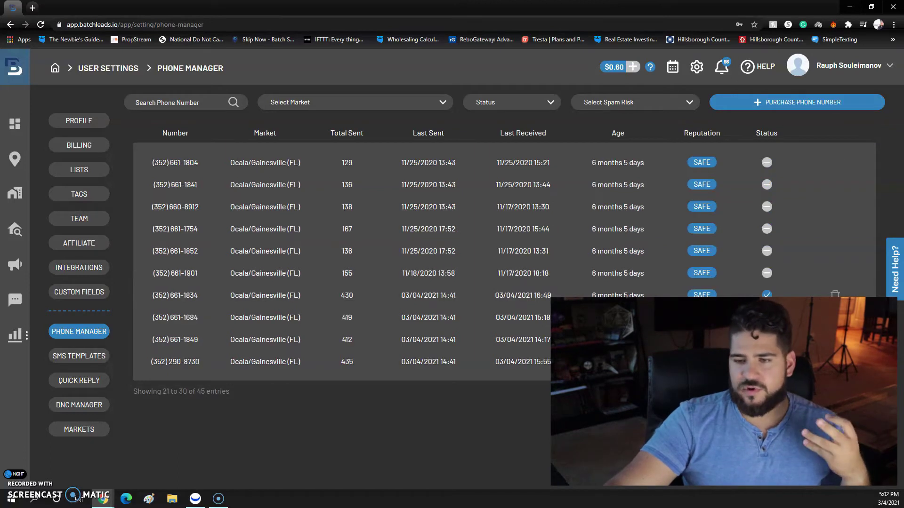
click(767, 396)
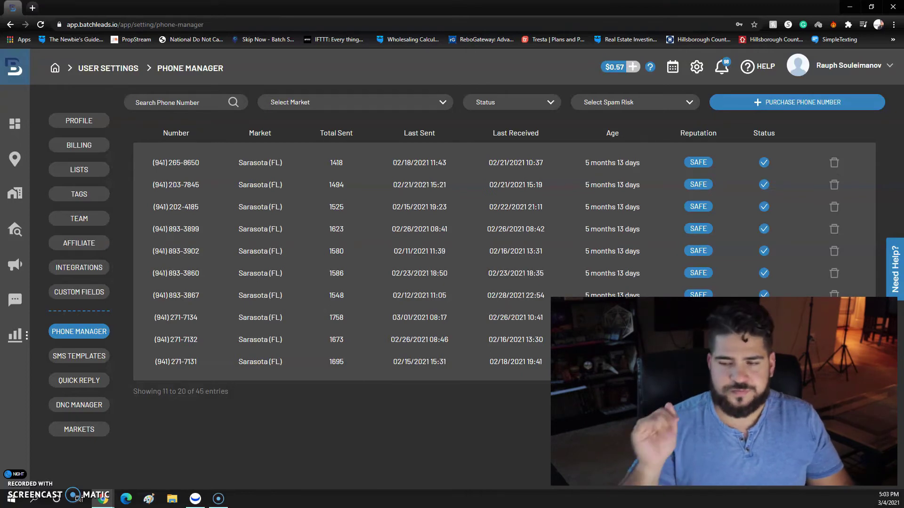
- Open the SMS templates, expand all messages of "New house template", and look through the rest of the template list
click(62, 356)
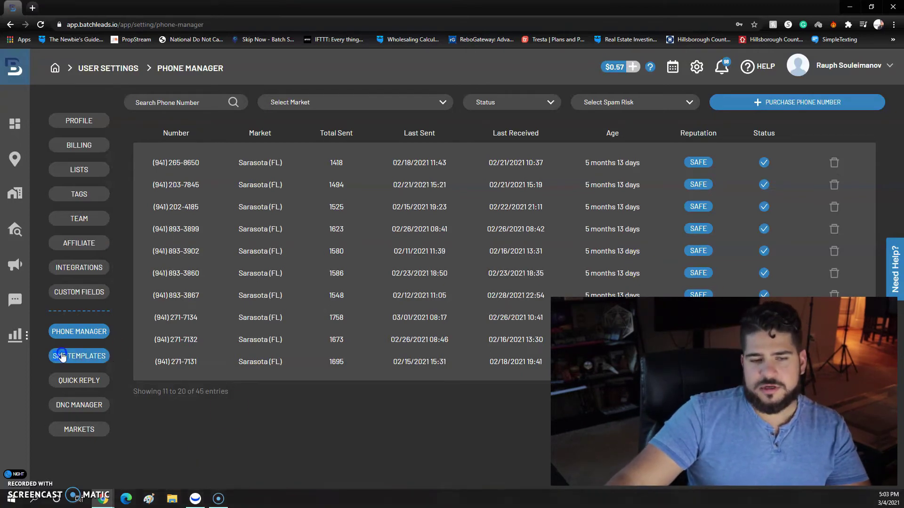
scroll(302, 170, down, 2)
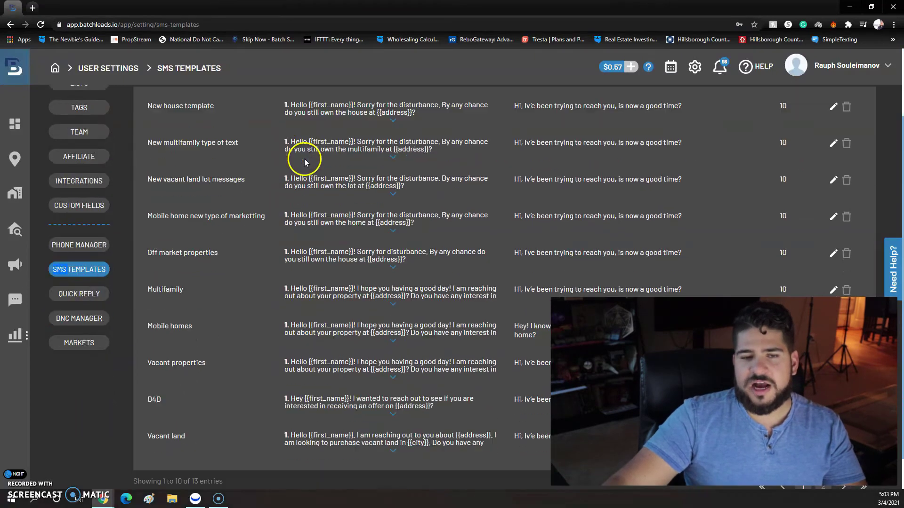
scroll(313, 158, up, 2)
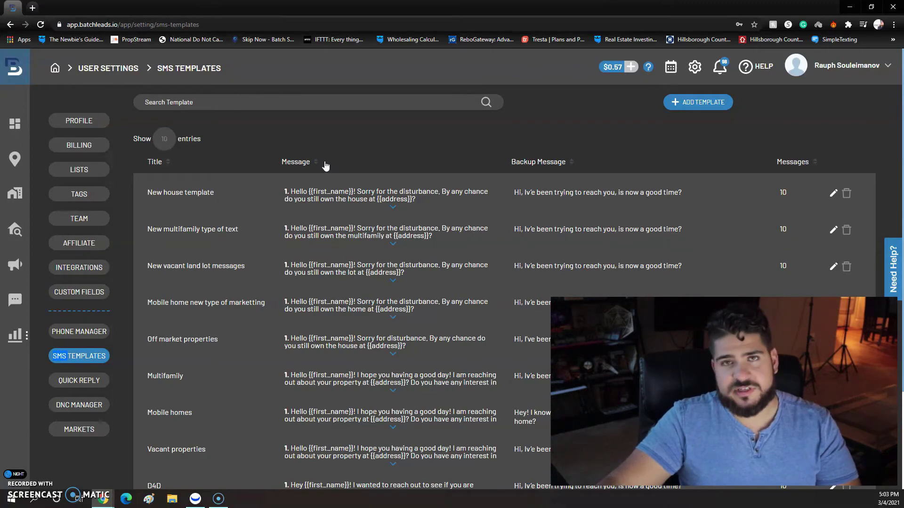
click(397, 213)
scroll(307, 241, down, 1)
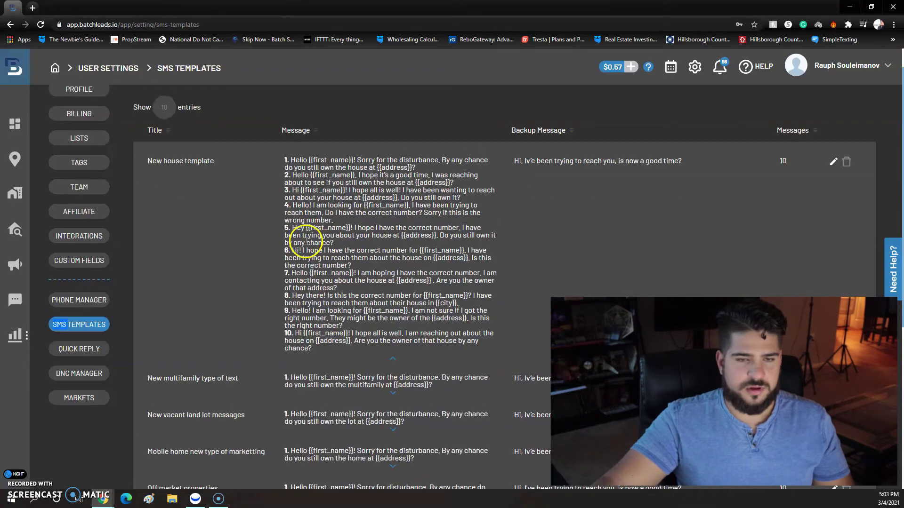
scroll(307, 241, down, 6)
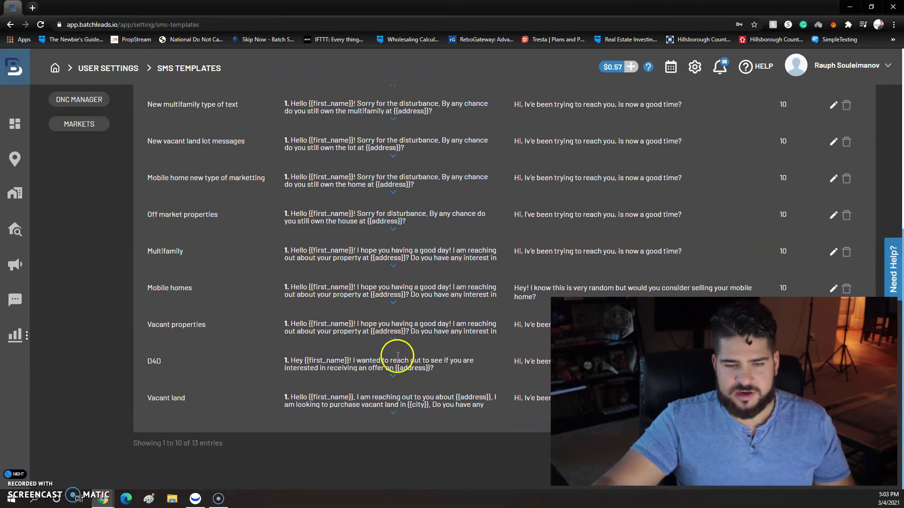
- Expand all messages of the "Vacant land" SMS template and read through them
scroll(329, 400, up, 1)
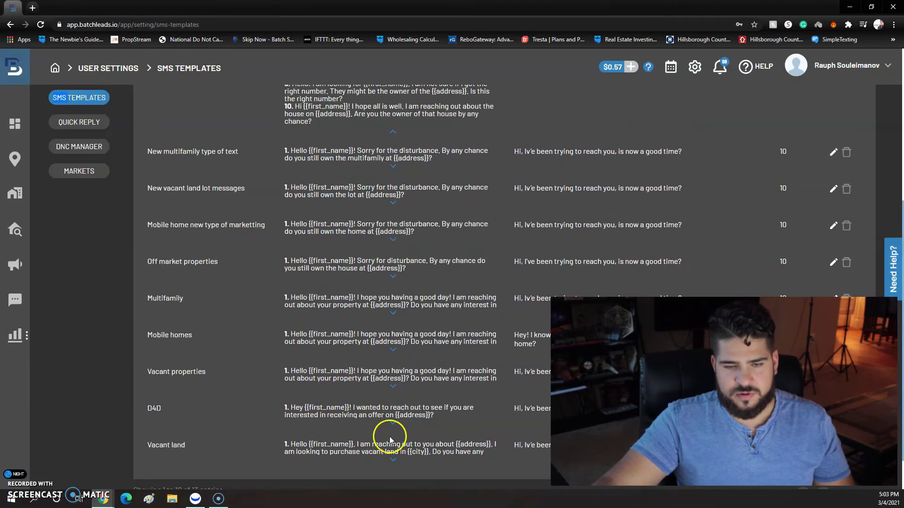
click(393, 460)
scroll(353, 372, down, 5)
drag(404, 414, 354, 209)
scroll(493, 310, up, 3)
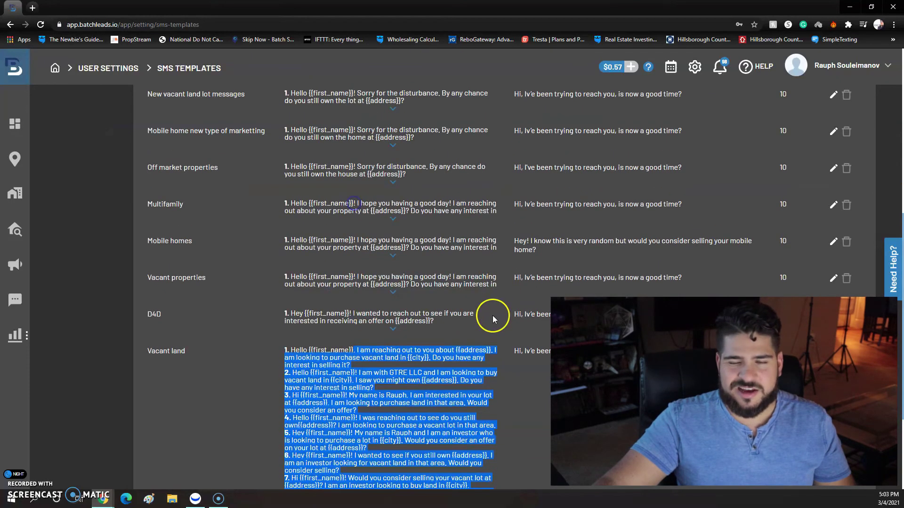
- Expand all messages of the "D4D" SMS template and read through them
click(390, 325)
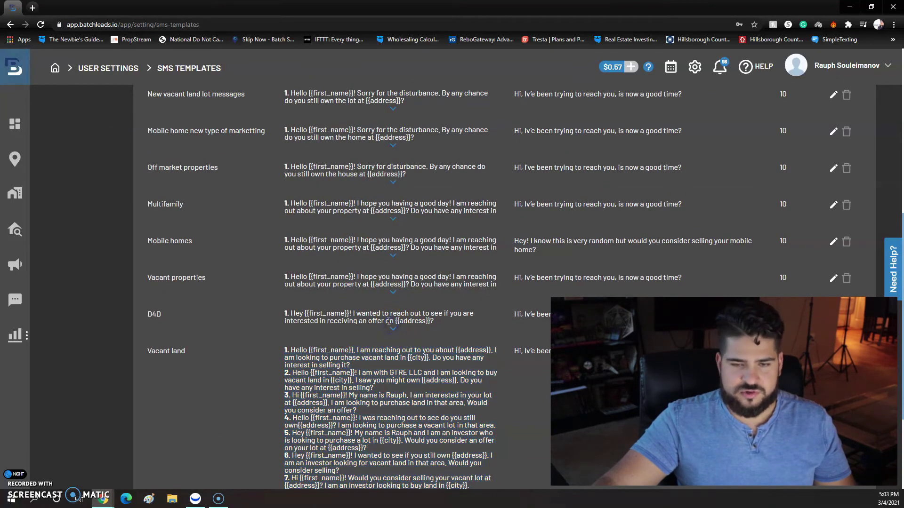
click(390, 327)
scroll(405, 414, down, 3)
click(386, 370)
drag(386, 370, 395, 349)
scroll(325, 214, up, 2)
scroll(394, 348, up, 1)
- Expand the messages of the "Vacant properties", "Mobile homes" and "Multifamily" templates and look through their wording
click(402, 292)
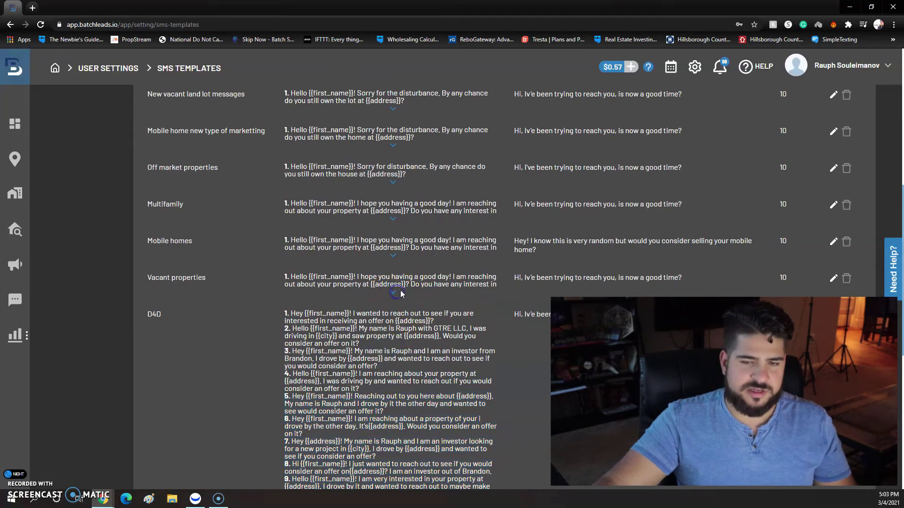
click(394, 292)
scroll(394, 292, up, 1)
scroll(394, 294, down, 2)
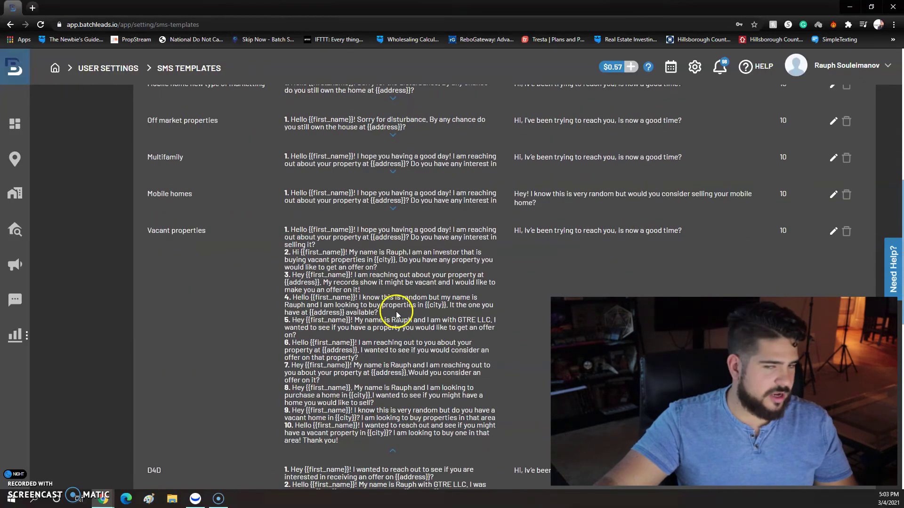
scroll(396, 310, up, 2)
click(395, 300)
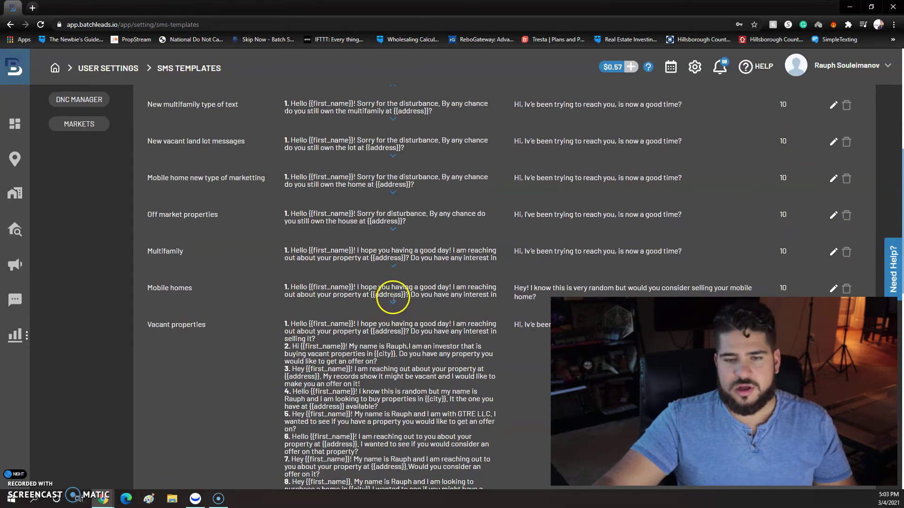
click(394, 268)
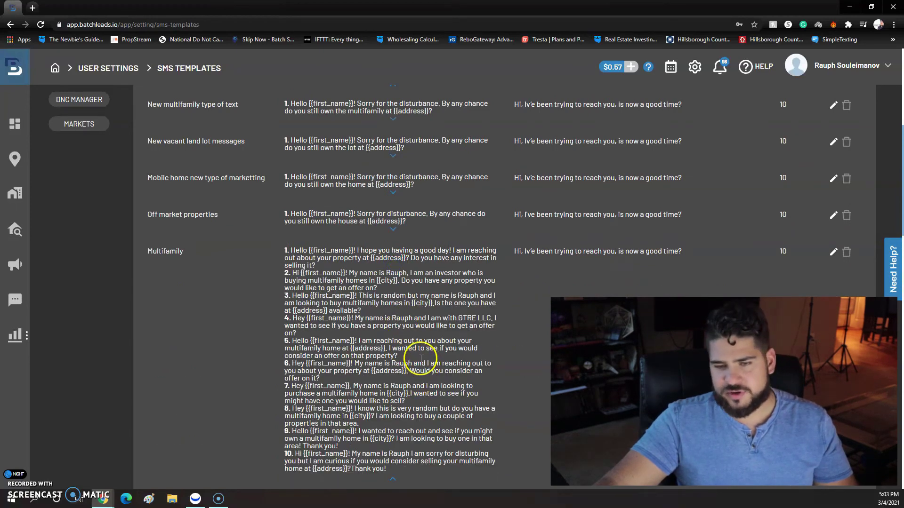
- Review the newer multifamily, vacant land lot and mobile home templates and return to "New house template"
scroll(414, 376, up, 1)
scroll(394, 254, up, 2)
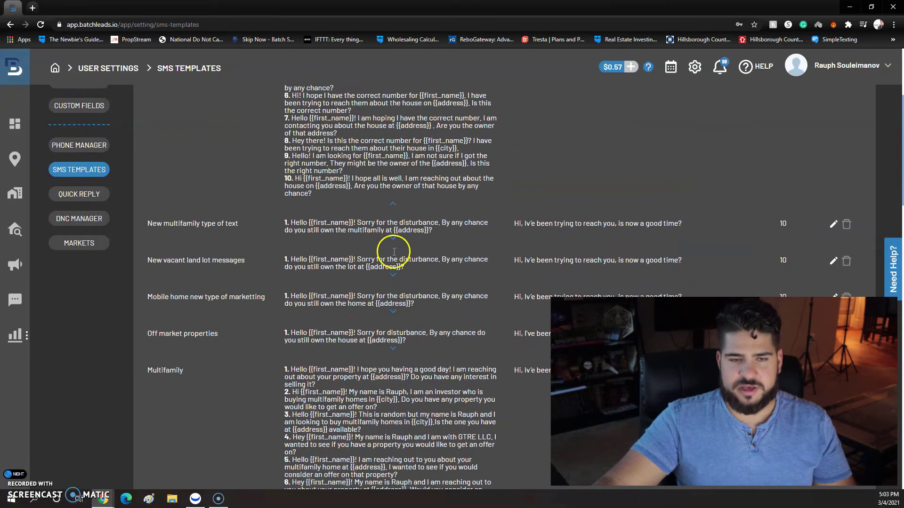
scroll(394, 251, up, 1)
drag(269, 319, 157, 225)
scroll(162, 228, up, 3)
click(216, 258)
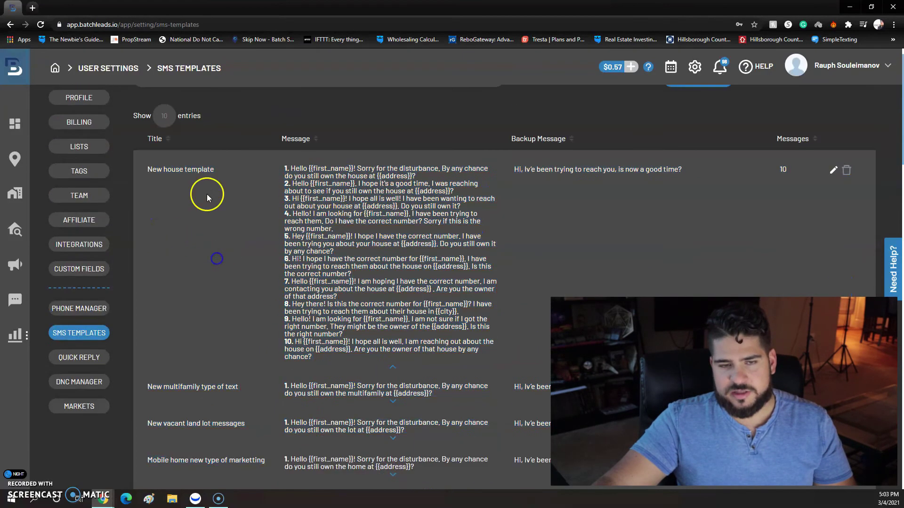
- Collapse the expanded messages of the house, multifamily, mobile home, vacant property, D4D and vacant land templates
click(392, 368)
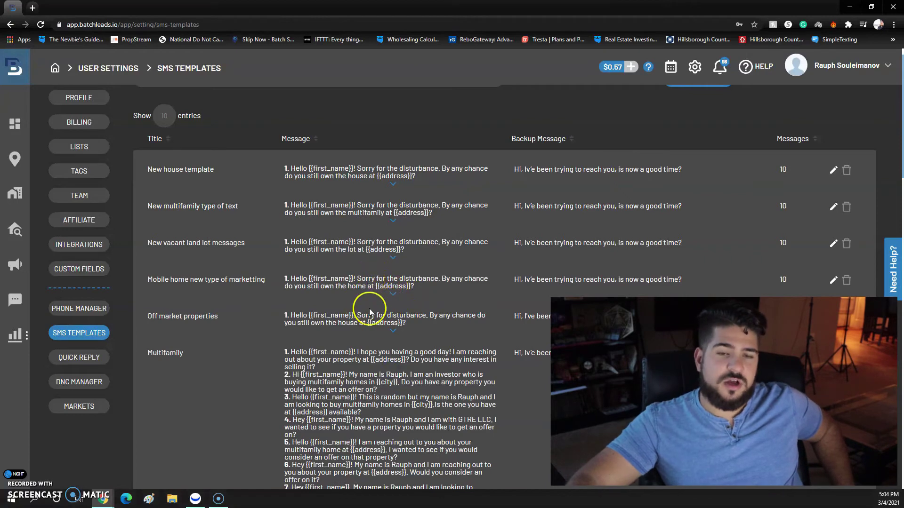
scroll(394, 333, down, 4)
click(393, 400)
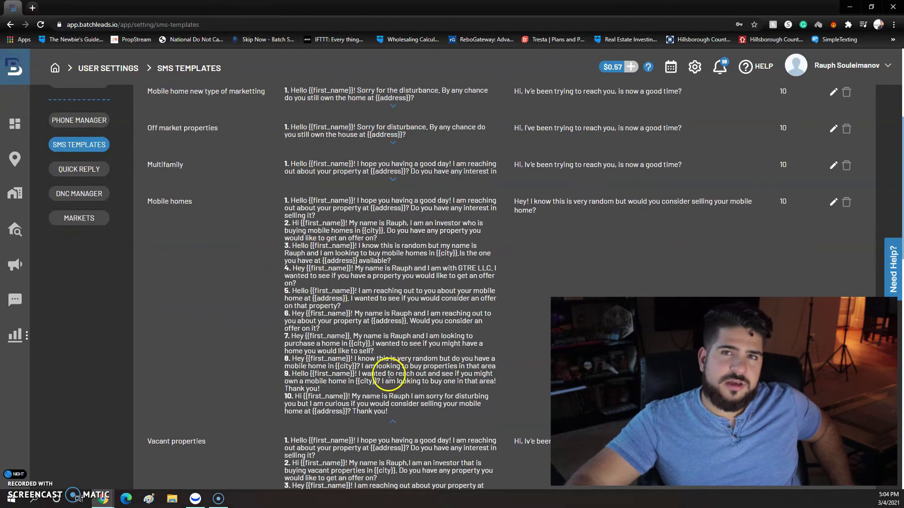
click(389, 426)
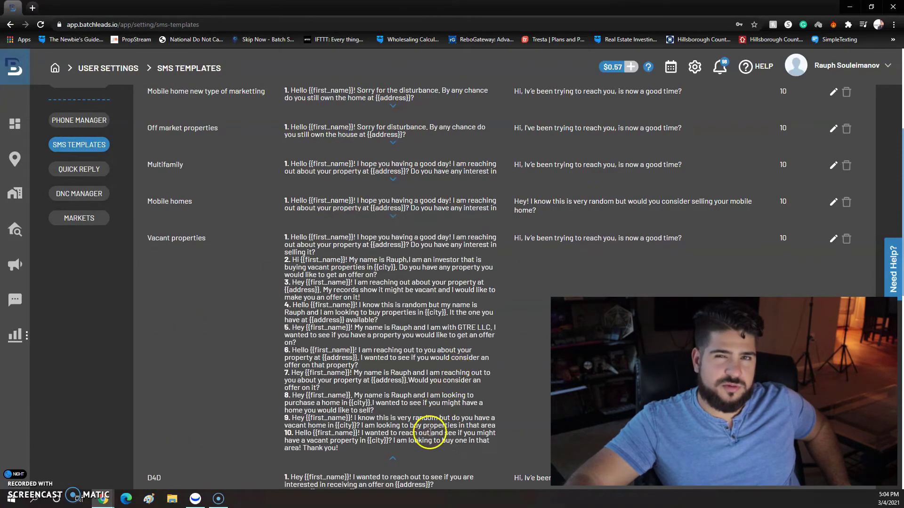
click(394, 461)
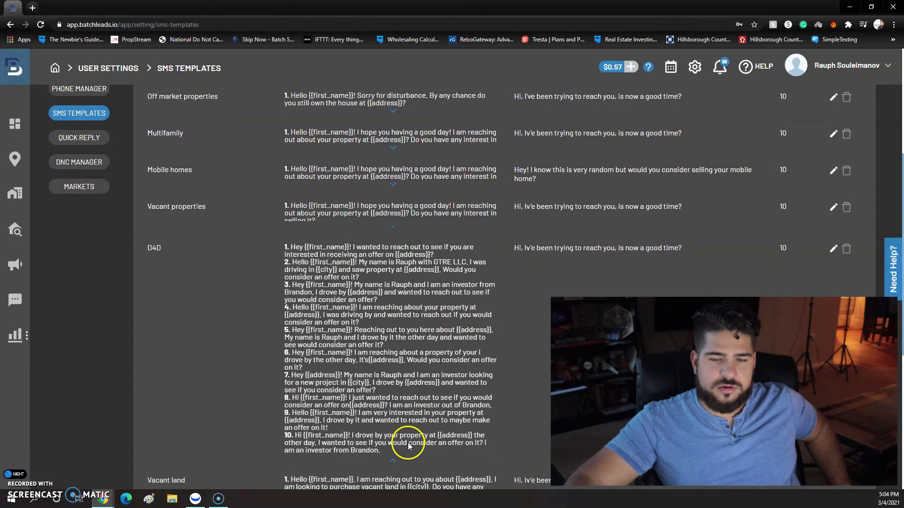
click(394, 347)
click(391, 415)
scroll(426, 313, up, 4)
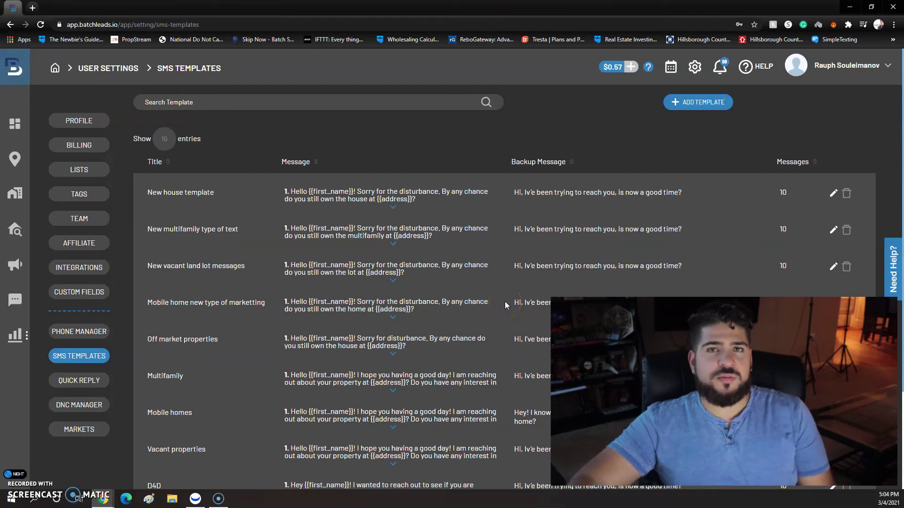
- Open the quick replies settings and examine the "Who are you? land" reply text and its {{city}} placeholder
click(87, 381)
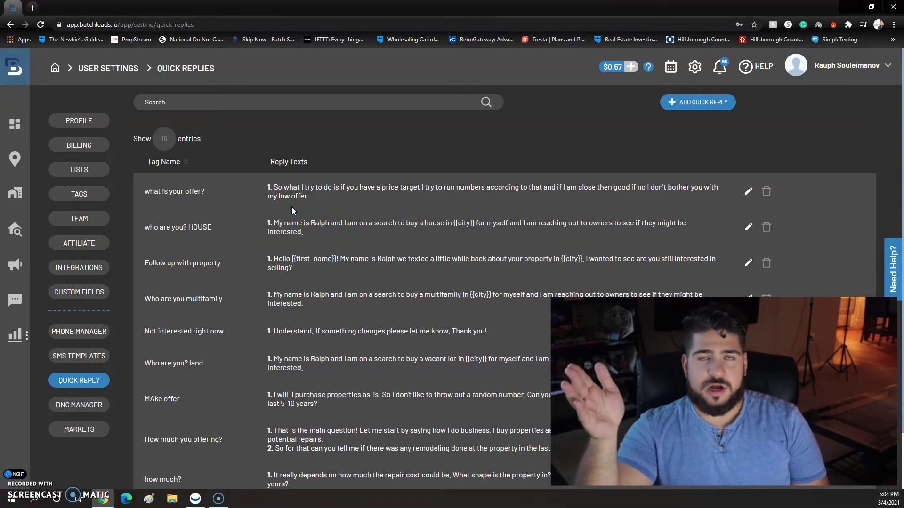
click(341, 325)
scroll(341, 324, down, 2)
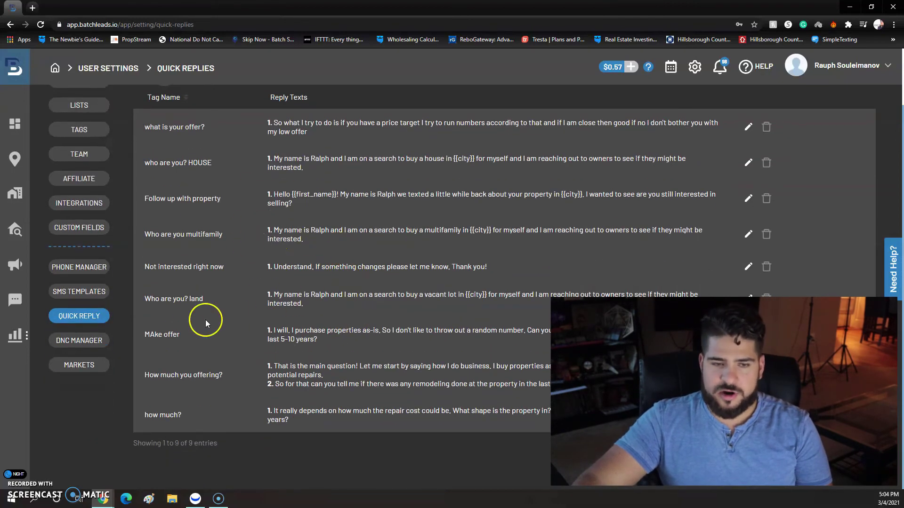
drag(144, 300, 192, 301)
click(224, 296)
drag(277, 294, 463, 298)
click(474, 302)
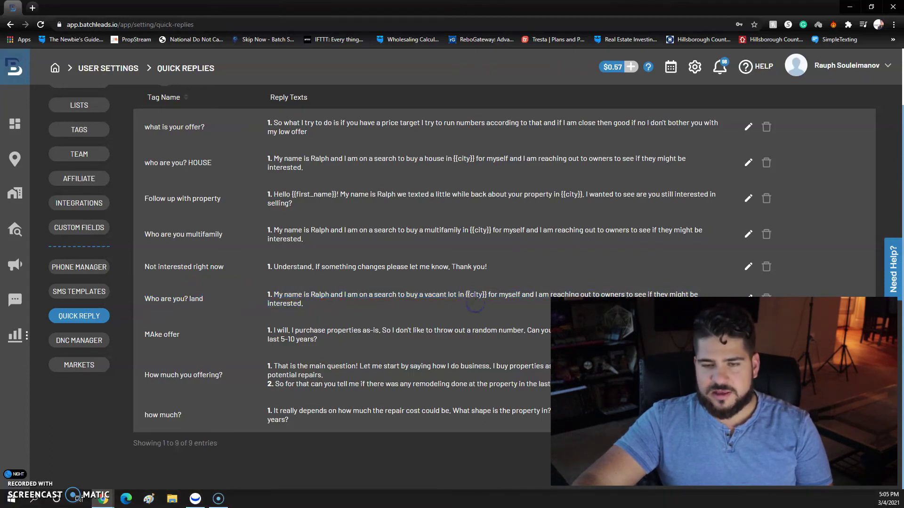
drag(465, 295, 482, 292)
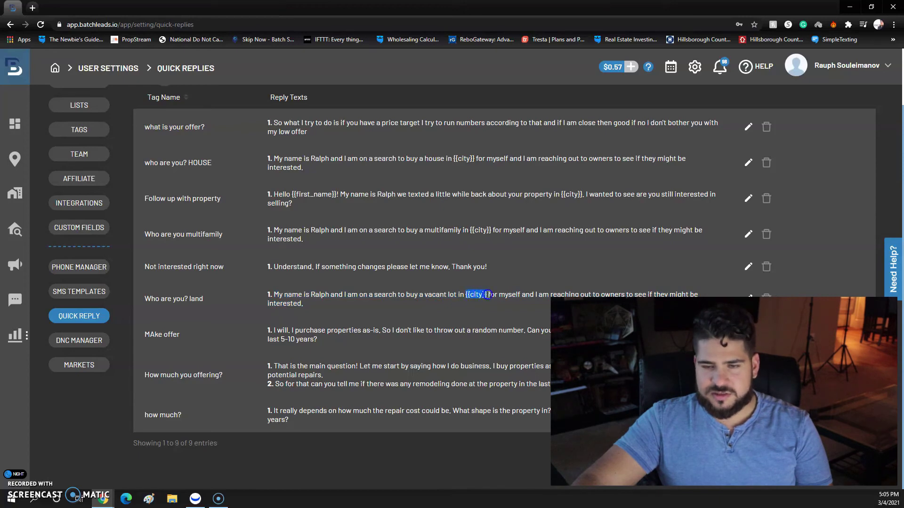
click(483, 315)
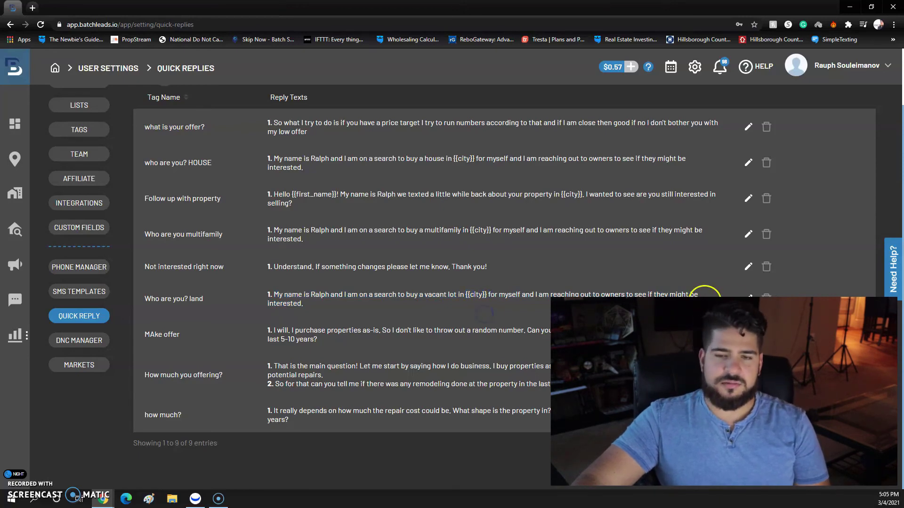
- Try adding a {{city}} placeholder at the end of the "Who are you? land" reply, delete it again, and save the reply
click(749, 298)
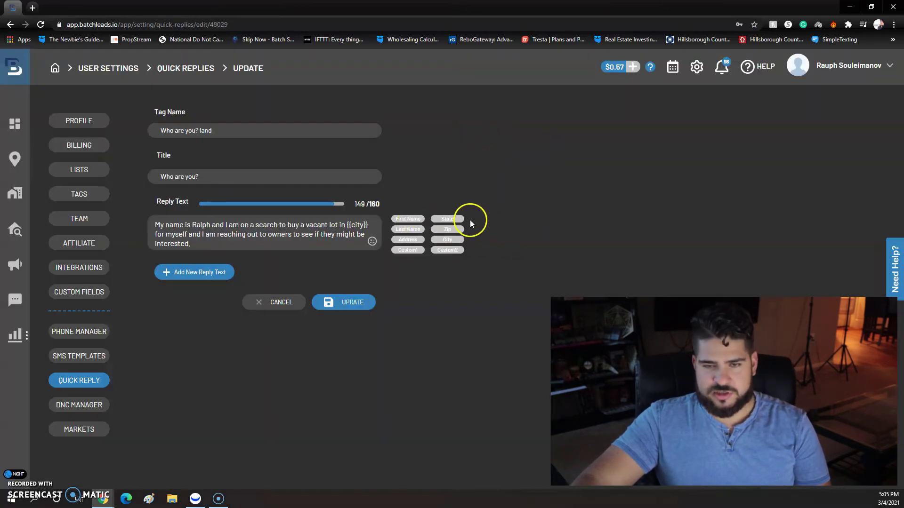
click(456, 243)
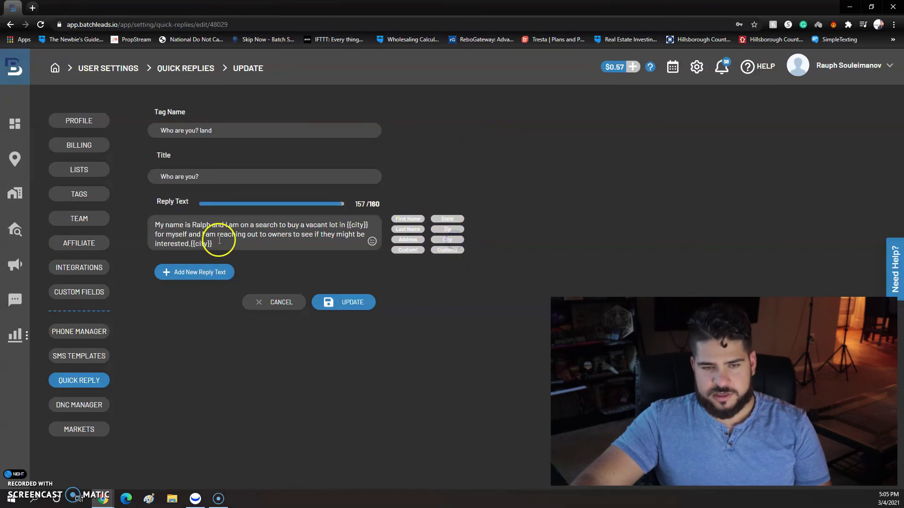
double_click(200, 250)
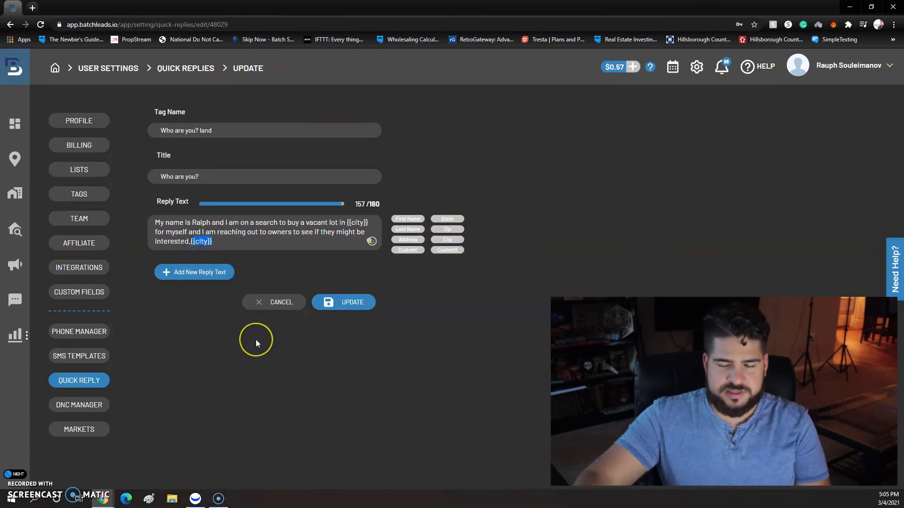
key(BackSpace)
key(BackSpace)
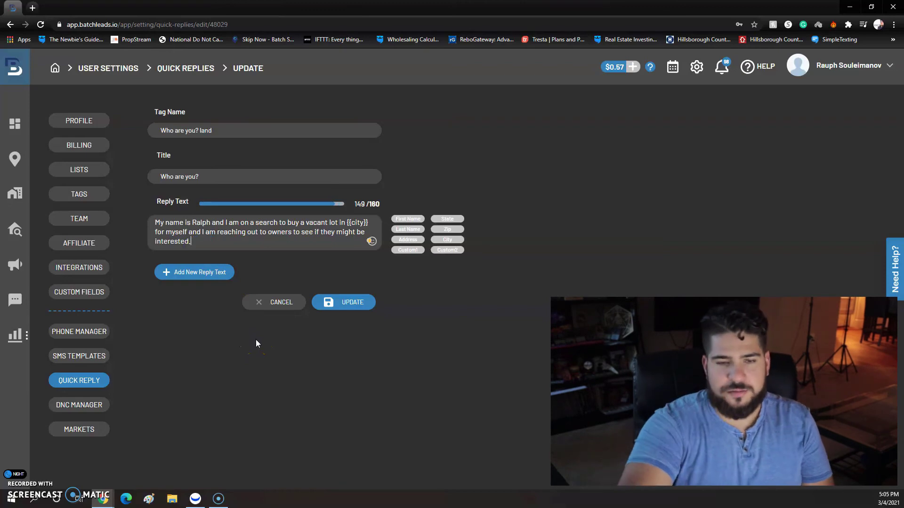
click(363, 300)
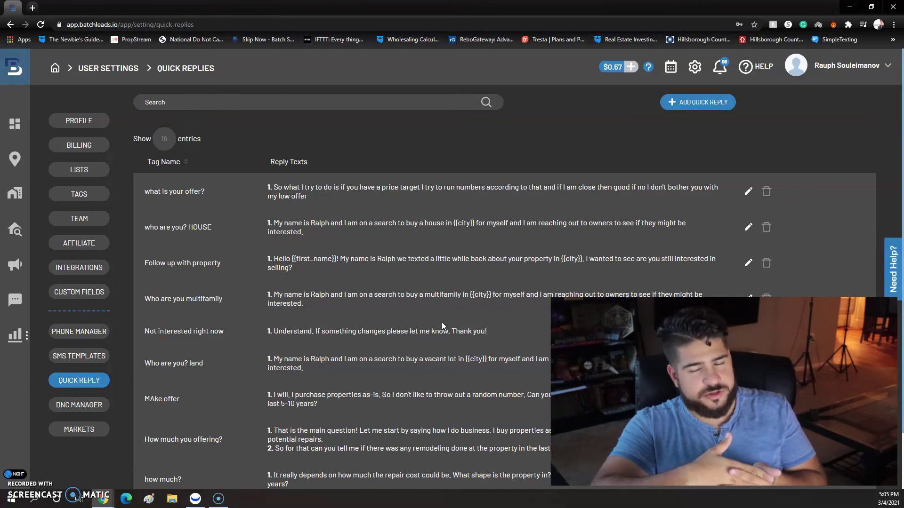
- Read through the "Not interested right now", "How much you offering?" and "MAke offer" quick reply texts
scroll(441, 322, down, 2)
drag(492, 267, 259, 271)
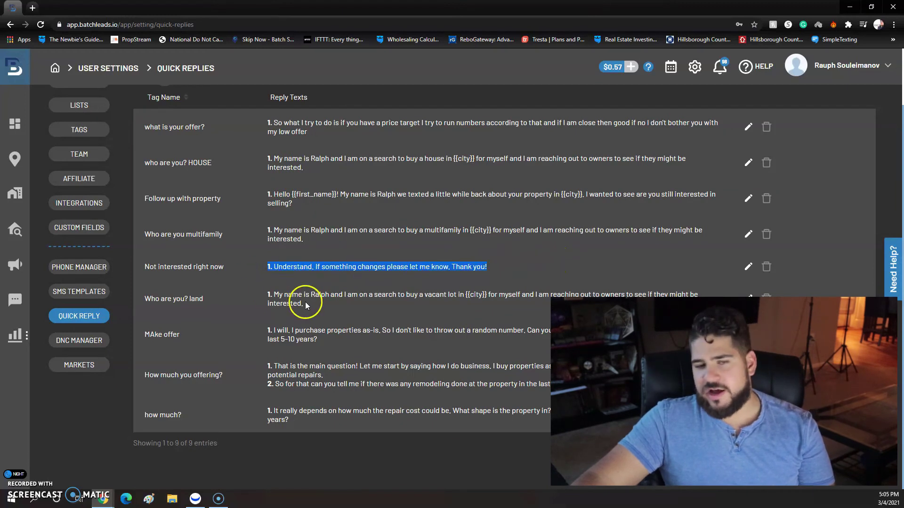
click(264, 269)
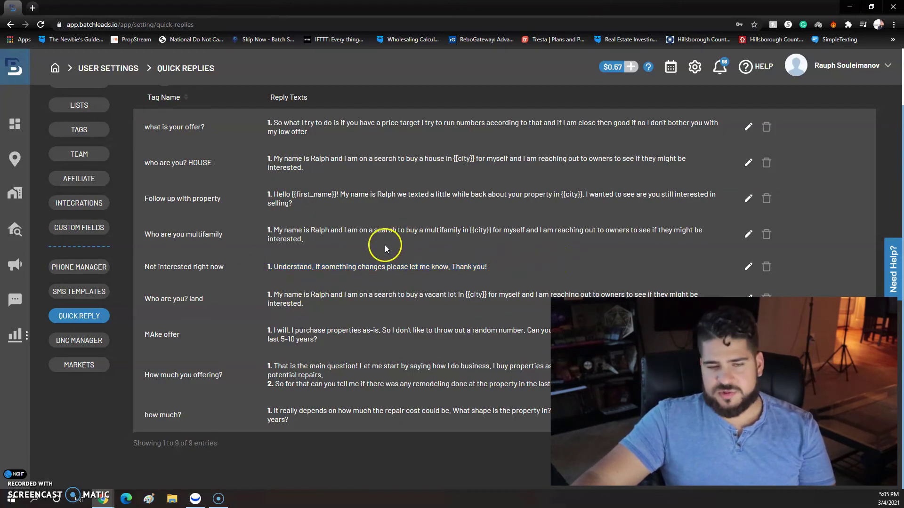
drag(286, 376, 388, 368)
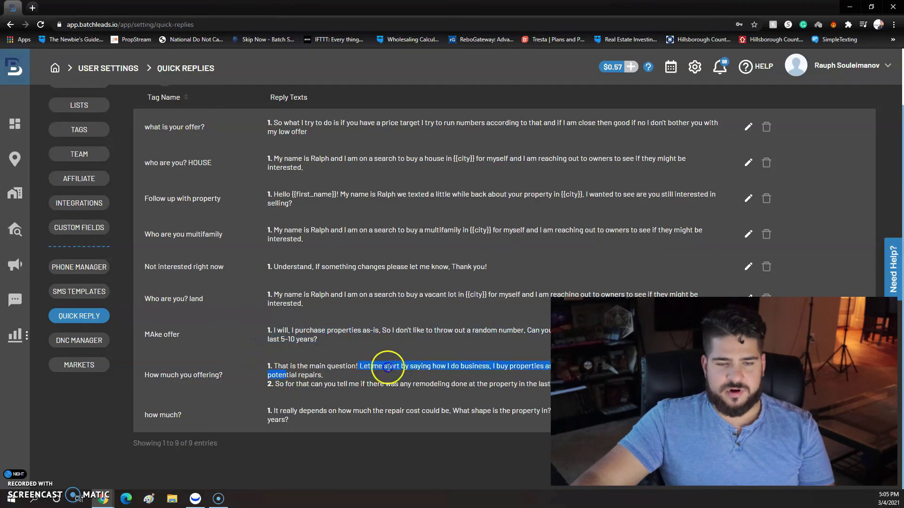
click(387, 367)
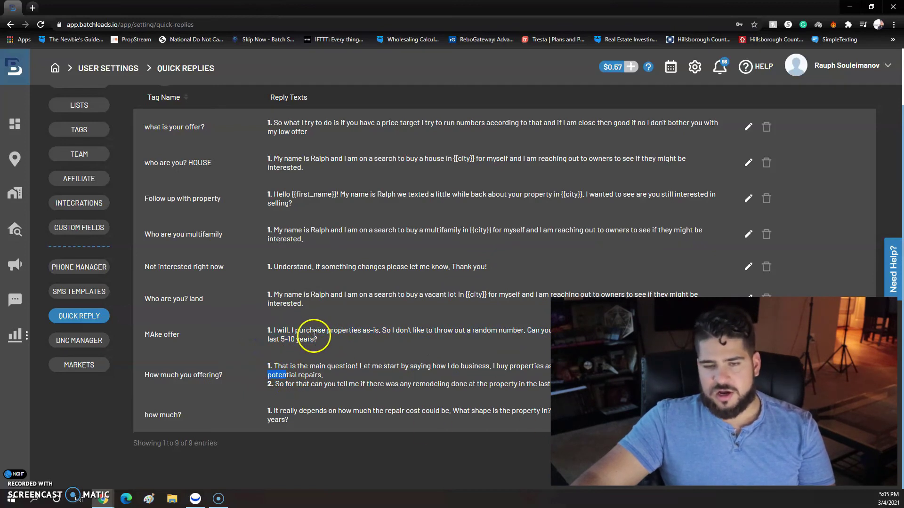
drag(330, 339, 276, 330)
click(278, 332)
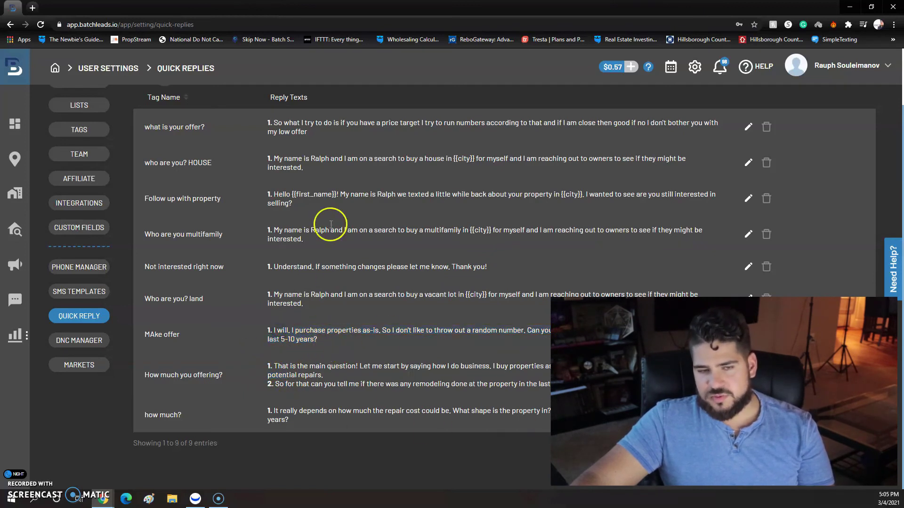
drag(309, 281, 201, 132)
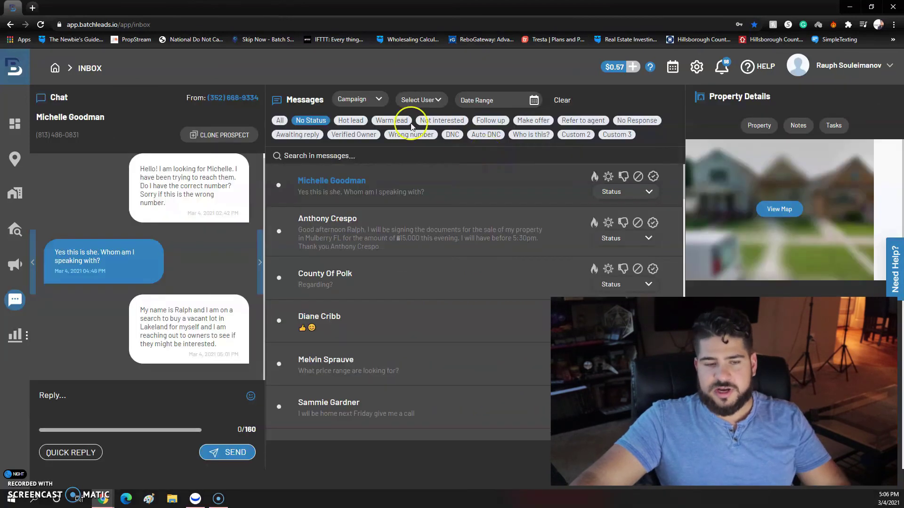
- Filter the inbox messages in turn by Hot lead, Warm lead, Not interested, Follow up, Make offer and No Response
click(357, 119)
click(402, 119)
click(441, 120)
click(503, 121)
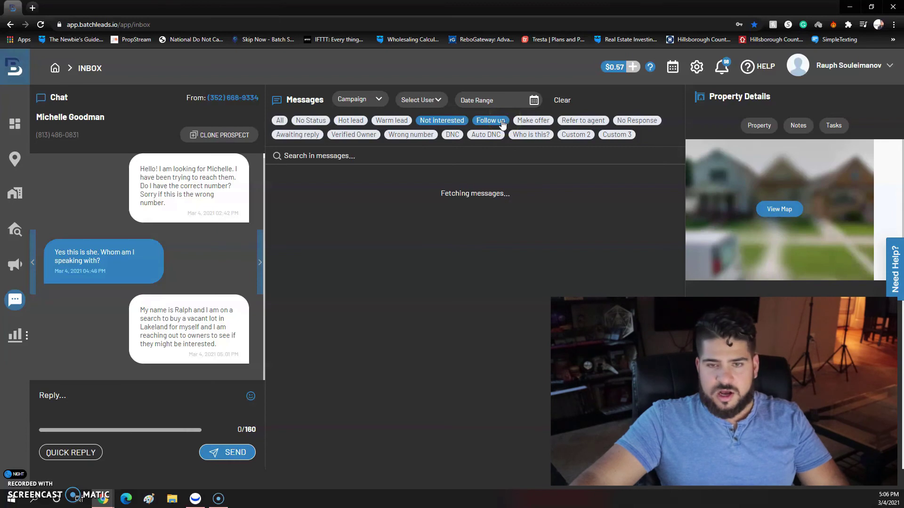
click(536, 120)
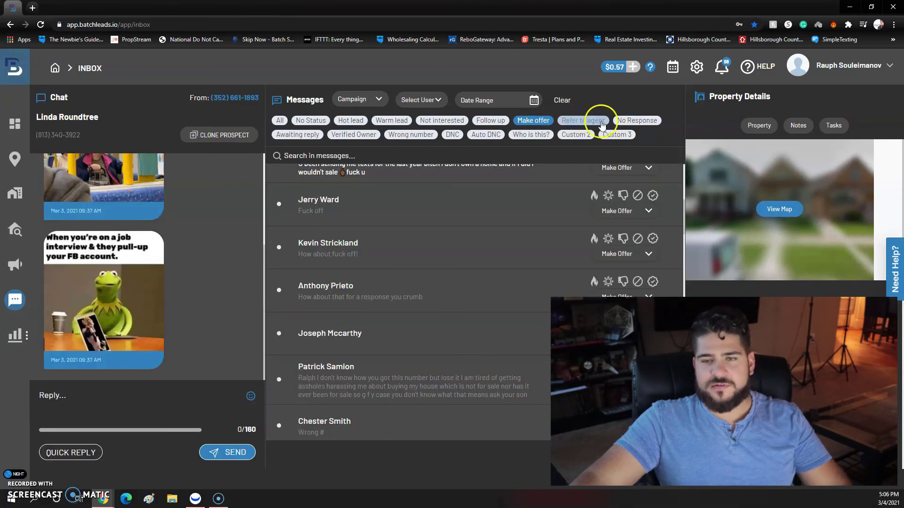
click(633, 121)
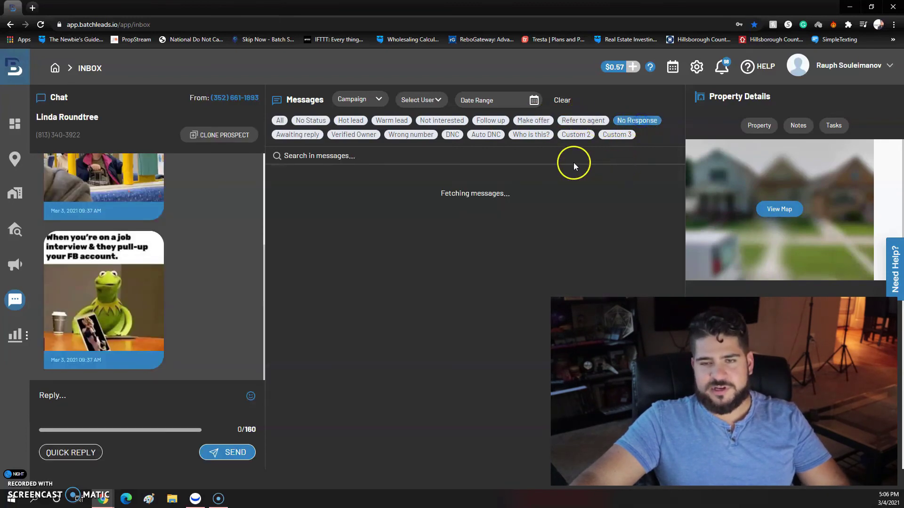
- Filter the inbox messages in turn by Verified Owner, Wrong number and Who is this?
click(353, 135)
click(411, 135)
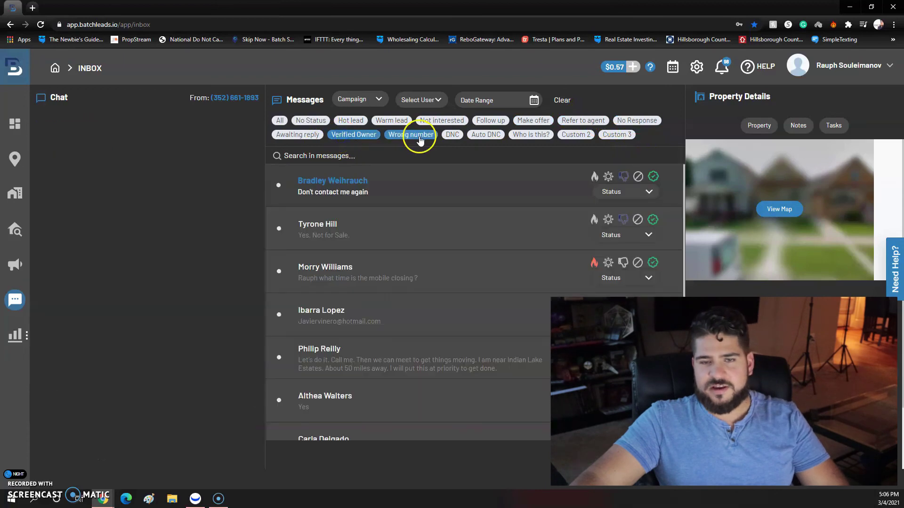
click(419, 135)
click(533, 136)
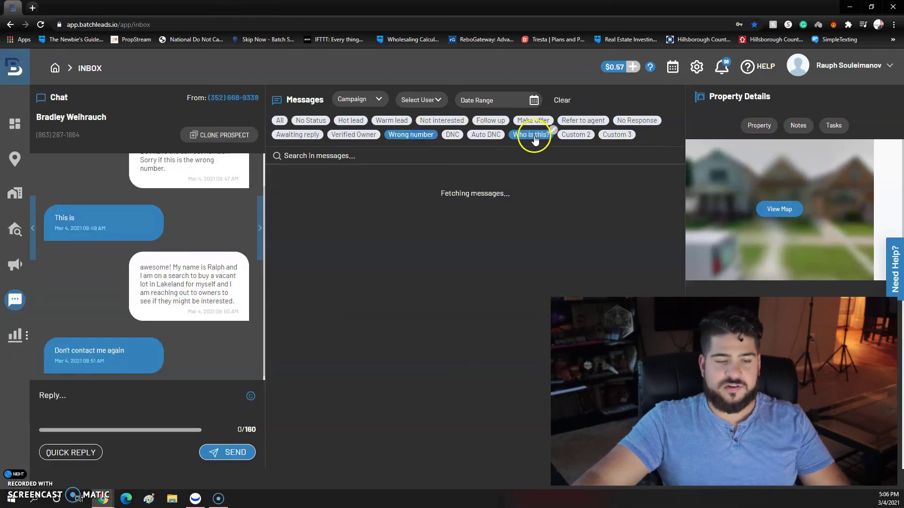